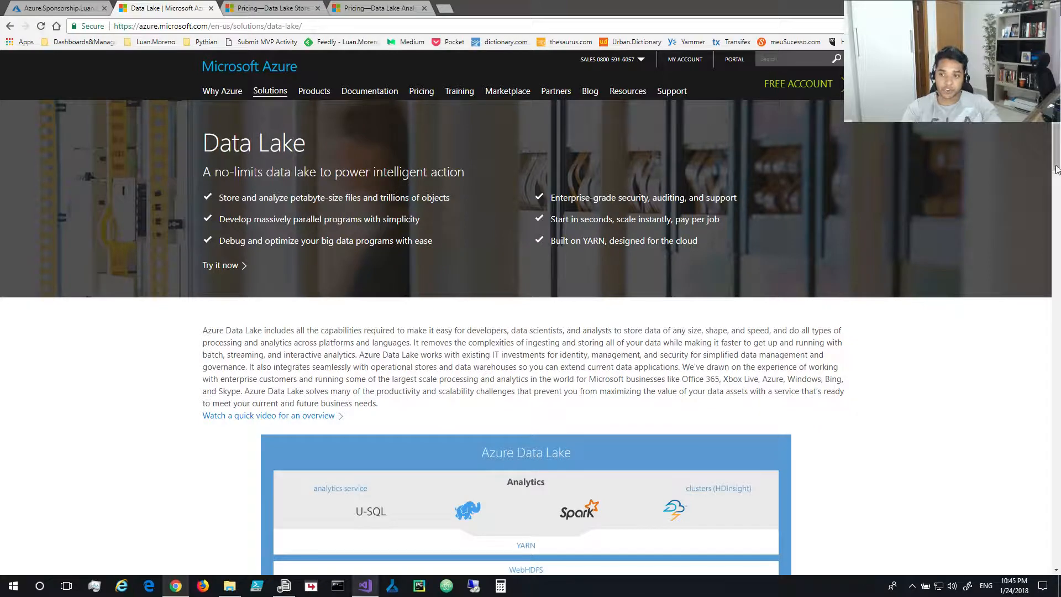
# Review the Azure Data Lake overview diagram and the Data Lake Store and Data Lake Analytics pricing pages.
pyautogui.moveTo(1056, 169); pyautogui.dragTo(1056, 209)
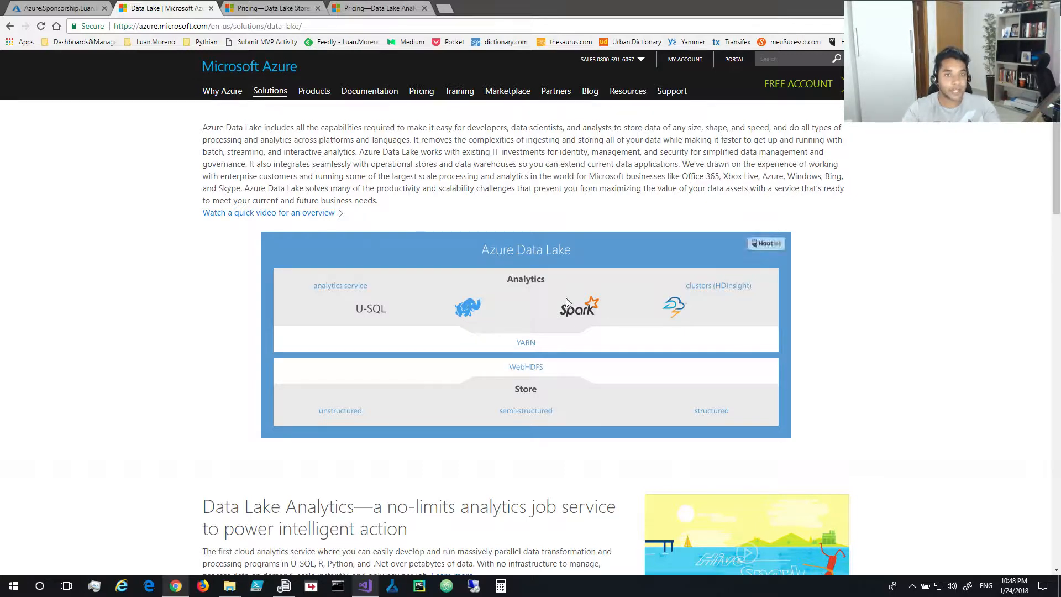
pyautogui.click(264, 9)
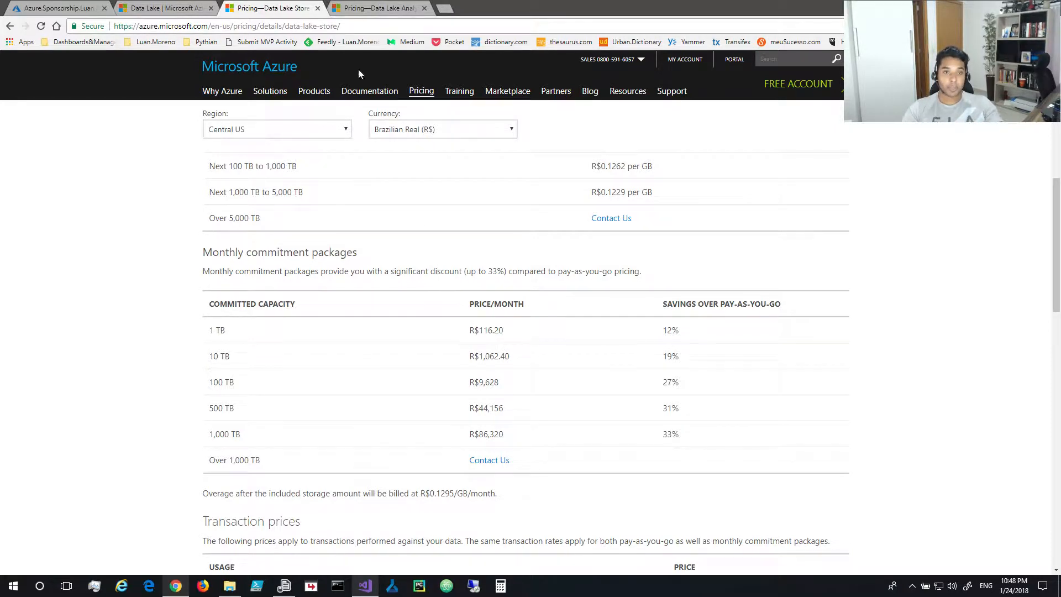
pyautogui.click(359, 14)
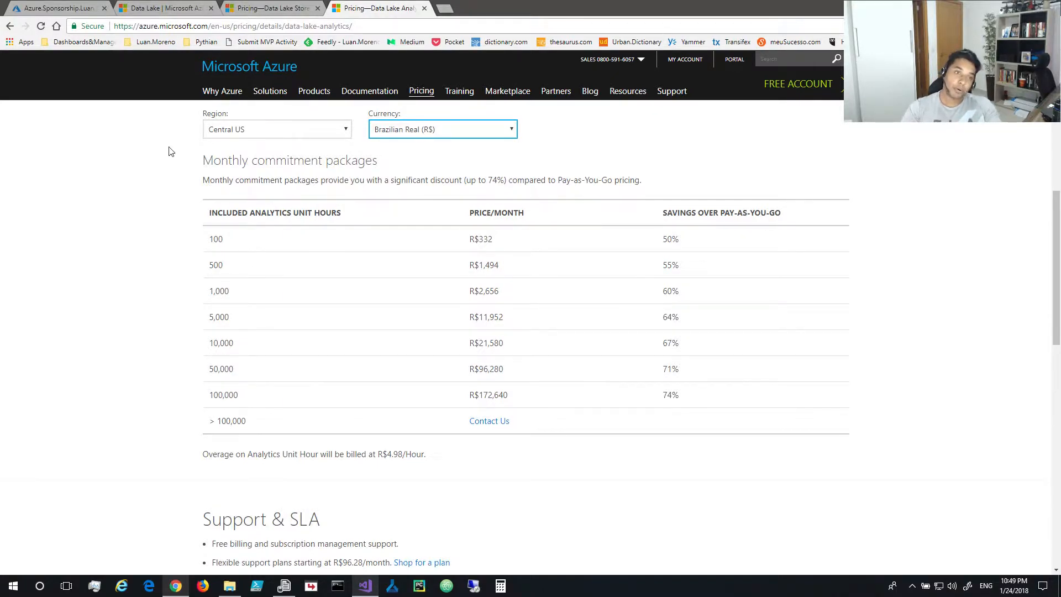
# Go to the Azure portal dashboard and examine the dsowshq Data Lake Store and daowshq Data Lake Analytics tiles.
pyautogui.click(60, 8)
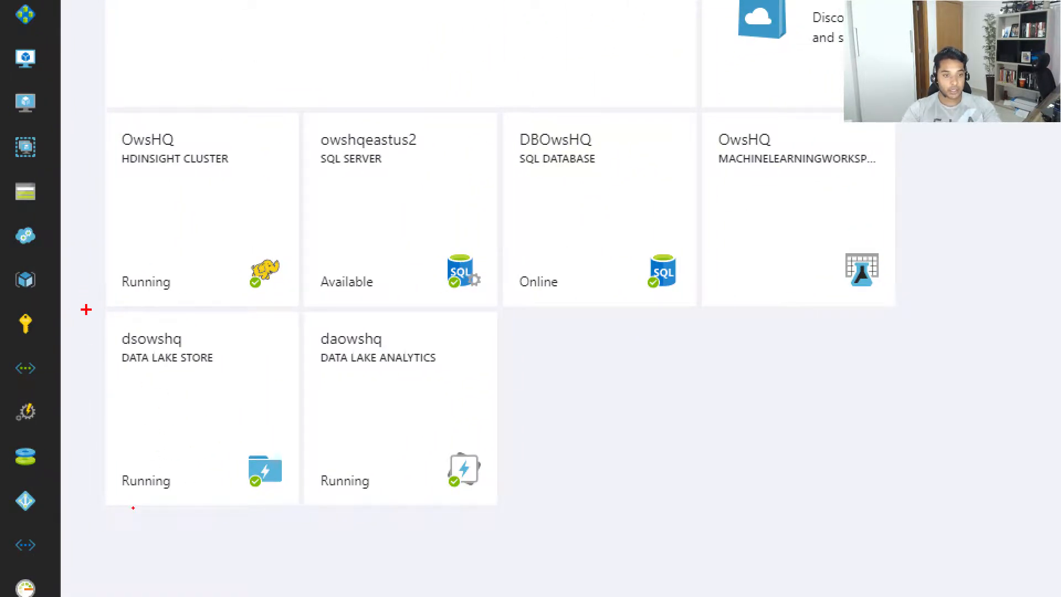
pyautogui.moveTo(85, 311)
pyautogui.mouseDown()
pyautogui.moveTo(241, 378)
pyautogui.moveTo(477, 514)
pyautogui.moveTo(530, 527)
pyautogui.moveTo(541, 509)
pyautogui.mouseUp()
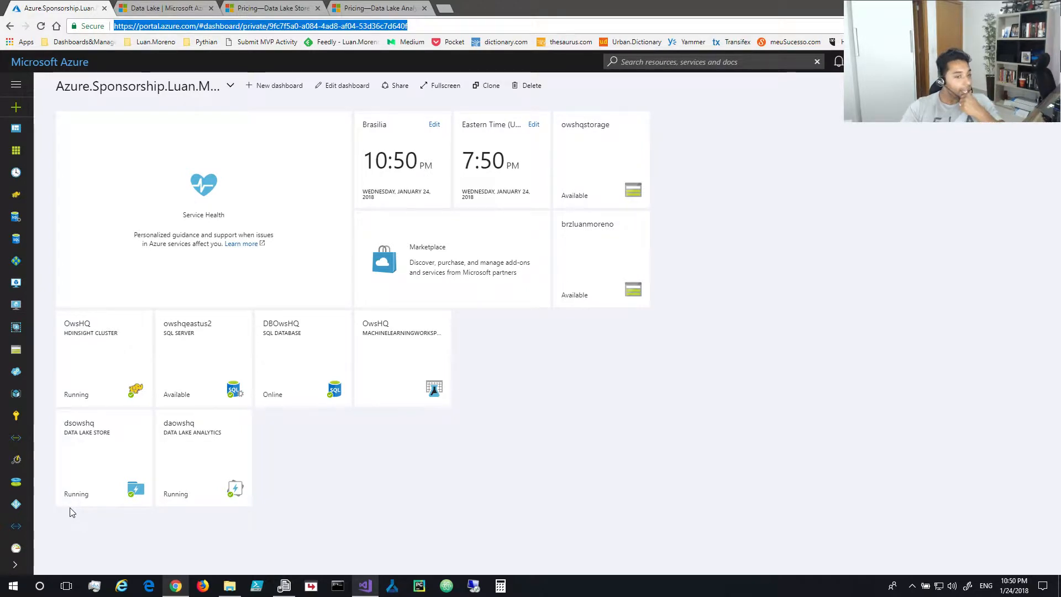
pyautogui.moveTo(214, 476)
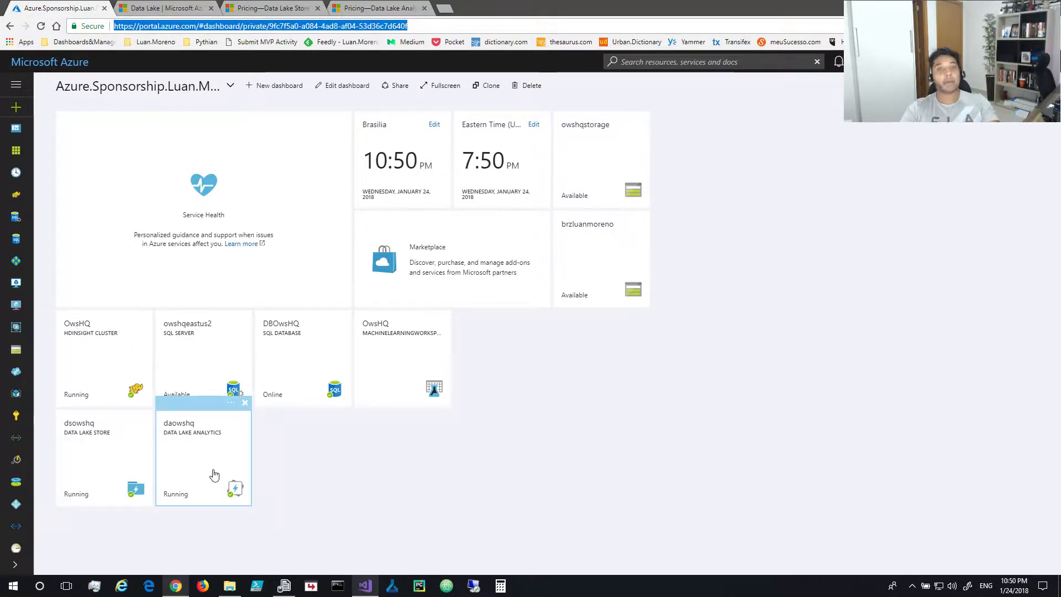
pyautogui.click(463, 465)
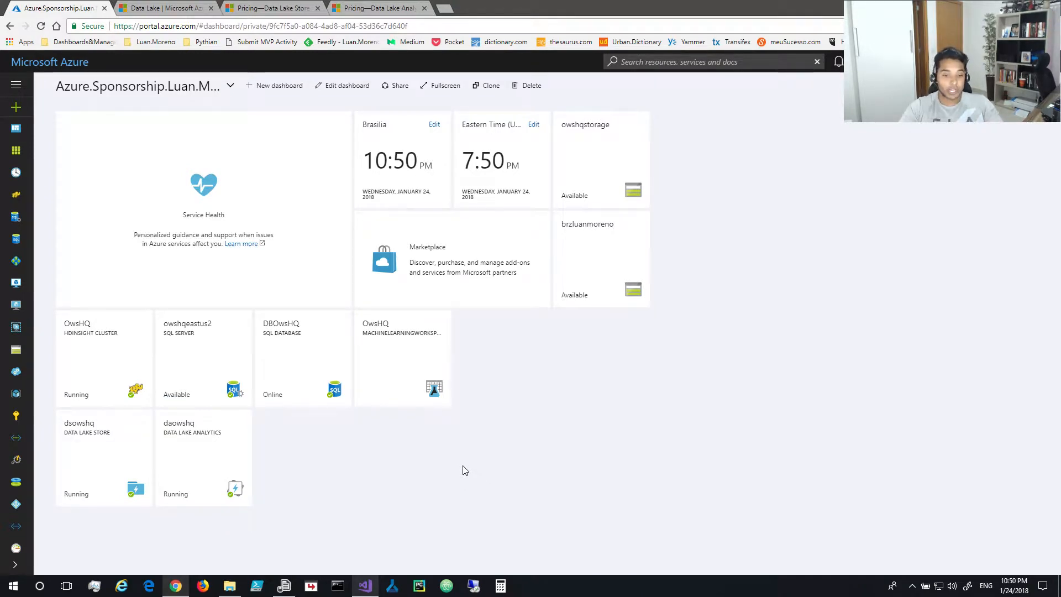
# Switch to Visual Studio and examine the daowshq Data Lake Analytics account and its storage account in the resource tree.
pyautogui.click(359, 588)
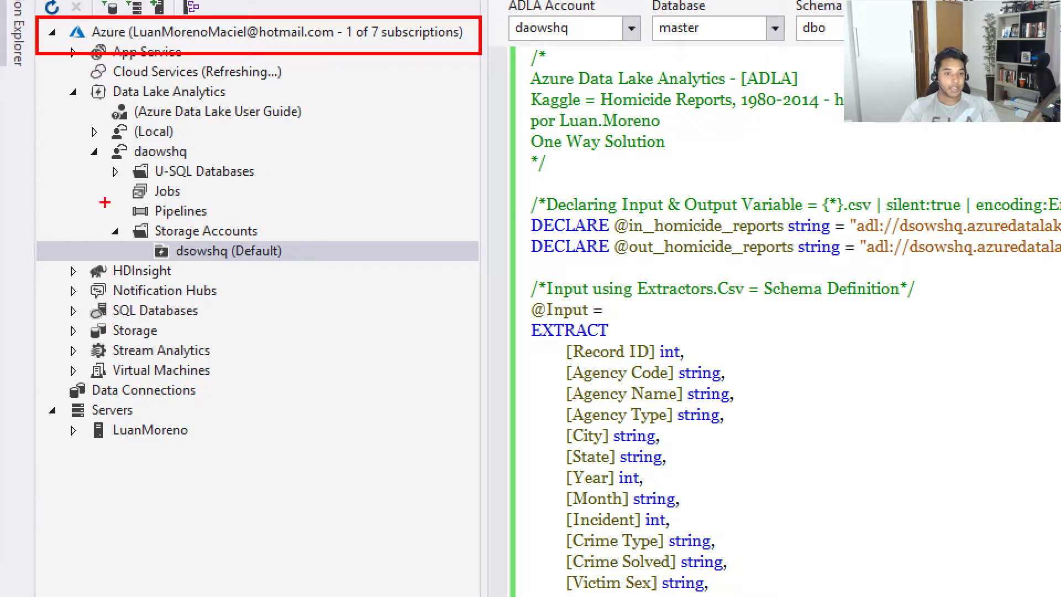
pyautogui.moveTo(49, 77)
pyautogui.mouseDown()
pyautogui.moveTo(373, 230)
pyautogui.moveTo(380, 268)
pyautogui.mouseUp()
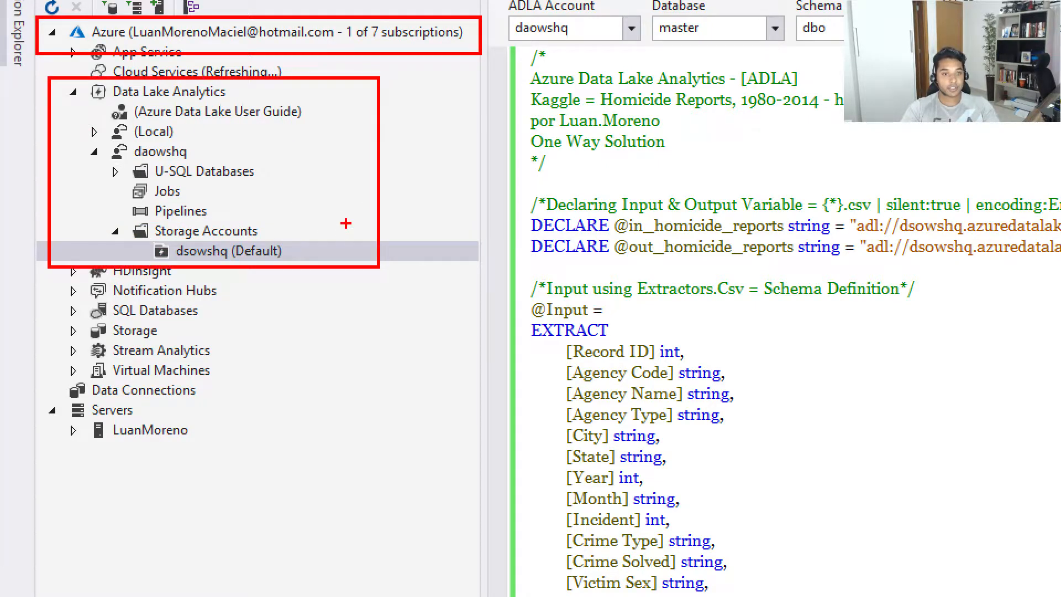
pyautogui.moveTo(346, 223); pyautogui.dragTo(301, 245)
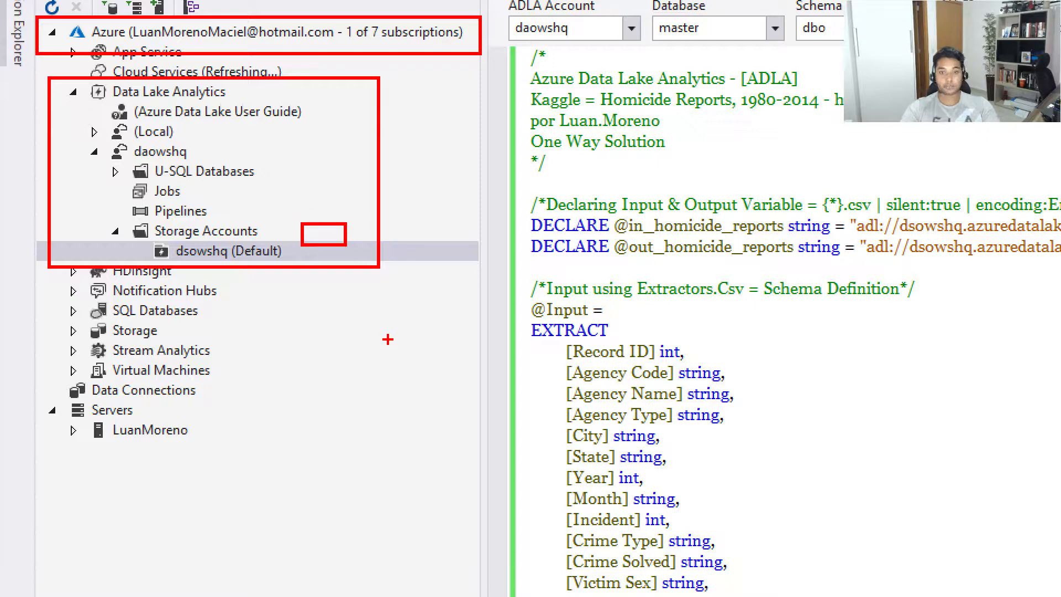
pyautogui.press('Escape')
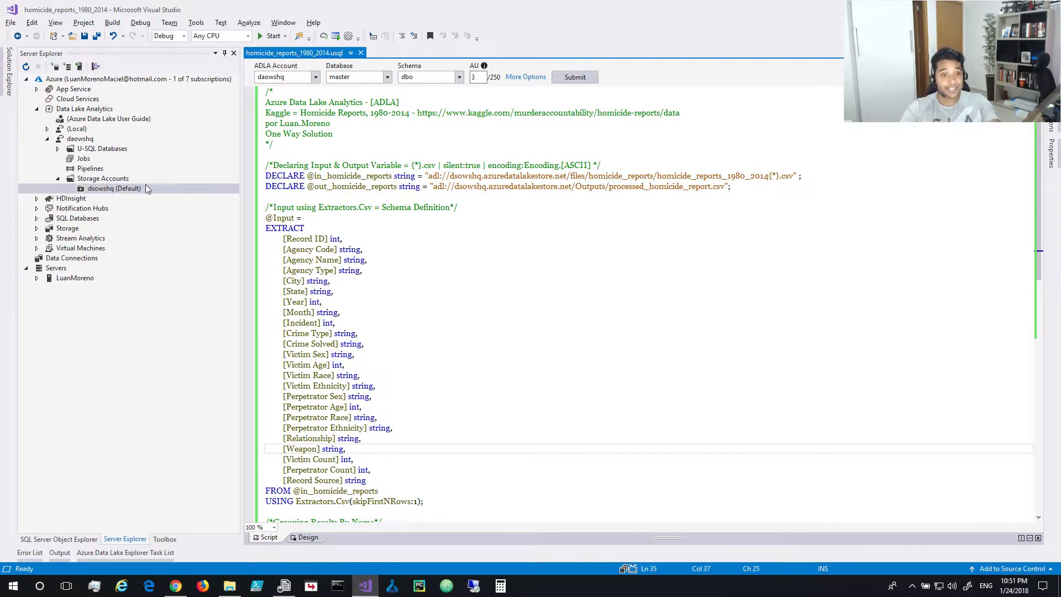
# Open the dsowshq storage account and browse to the files/homicide_reports folder to examine its CSV files.
pyautogui.doubleClick(109, 189)
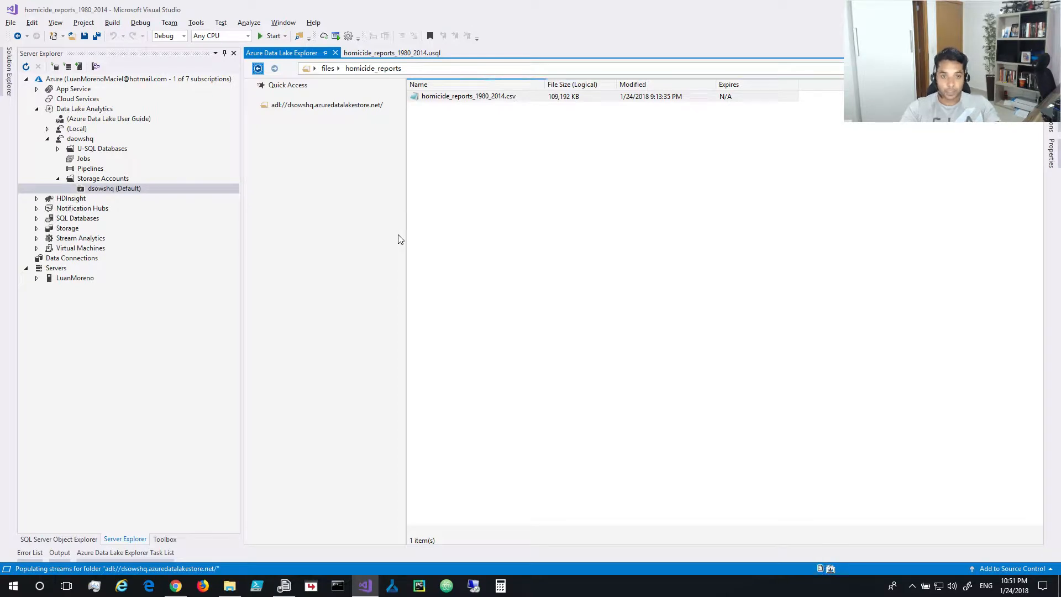
pyautogui.click(330, 104)
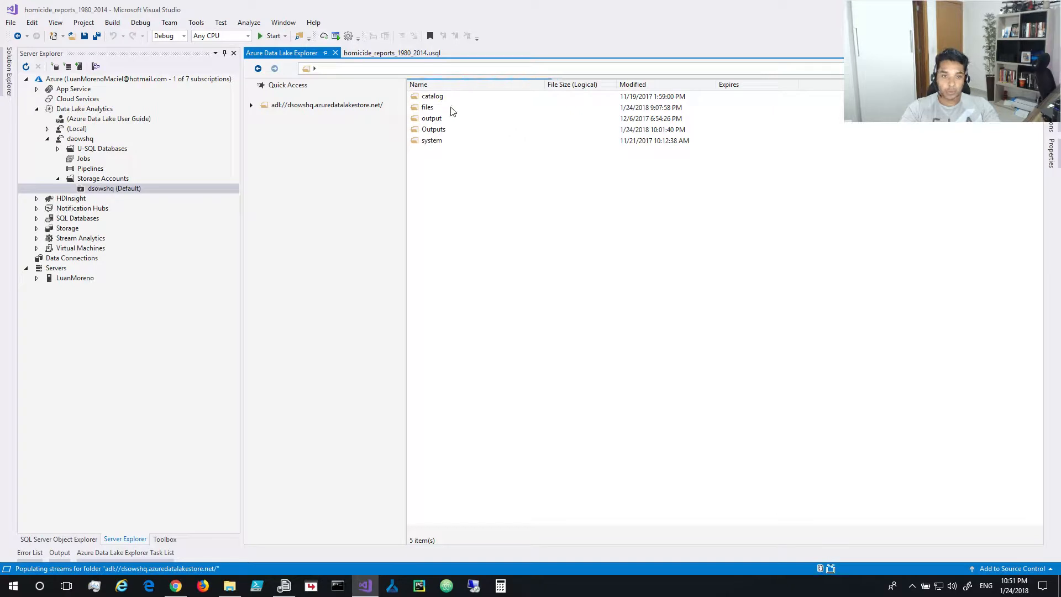
pyautogui.doubleClick(430, 109)
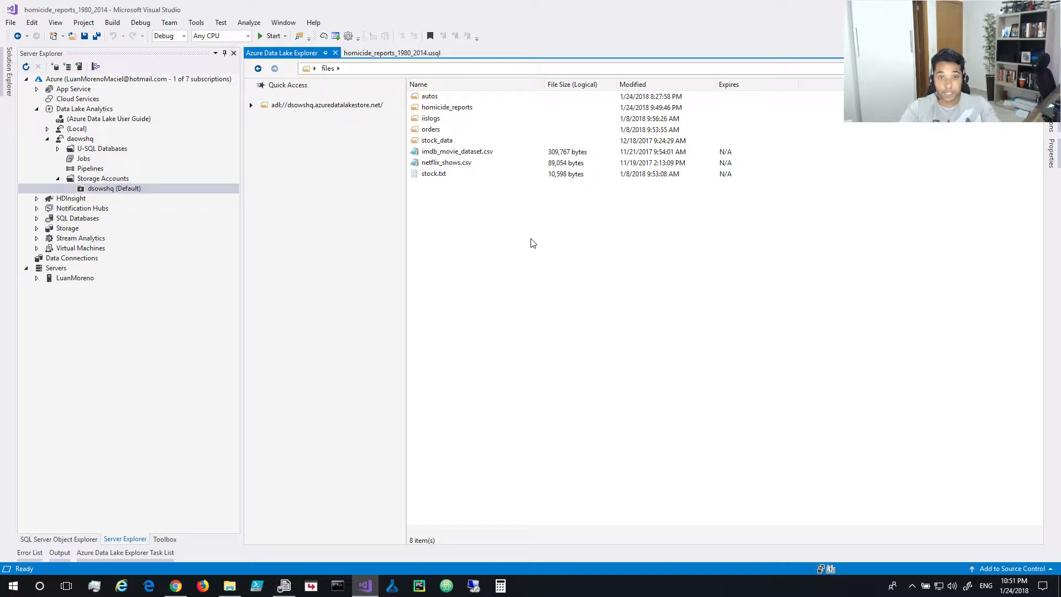
pyautogui.click(434, 112)
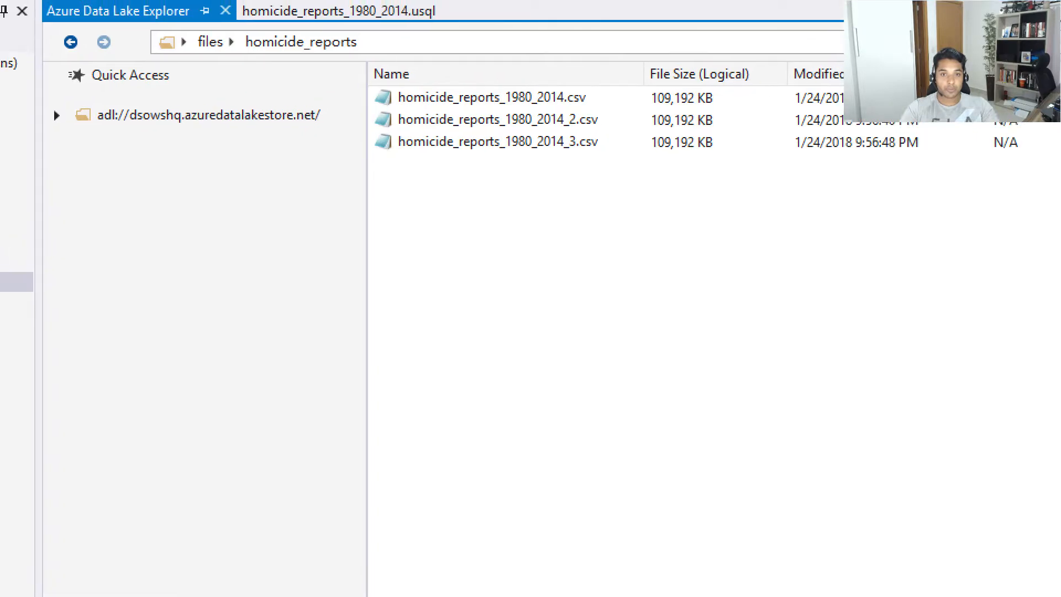
pyautogui.moveTo(365, 0); pyautogui.dragTo(515, 61)
pyautogui.moveTo(501, 115)
pyautogui.mouseDown()
pyautogui.moveTo(723, 166)
pyautogui.moveTo(802, 168)
pyautogui.mouseUp()
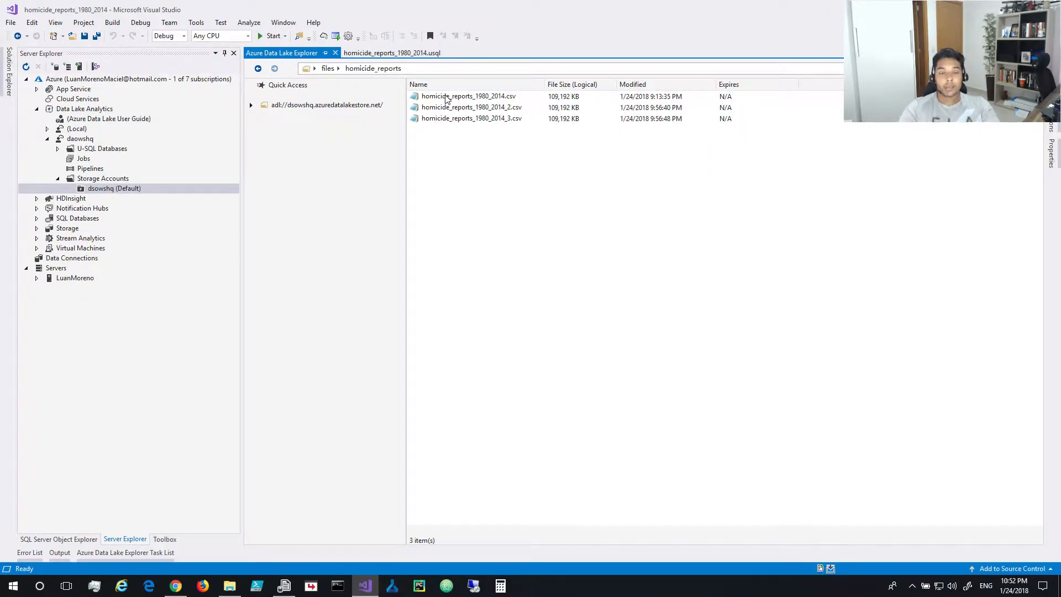
# Preview the contents of homicide_reports_1980_2014.csv.
pyautogui.click(449, 97)
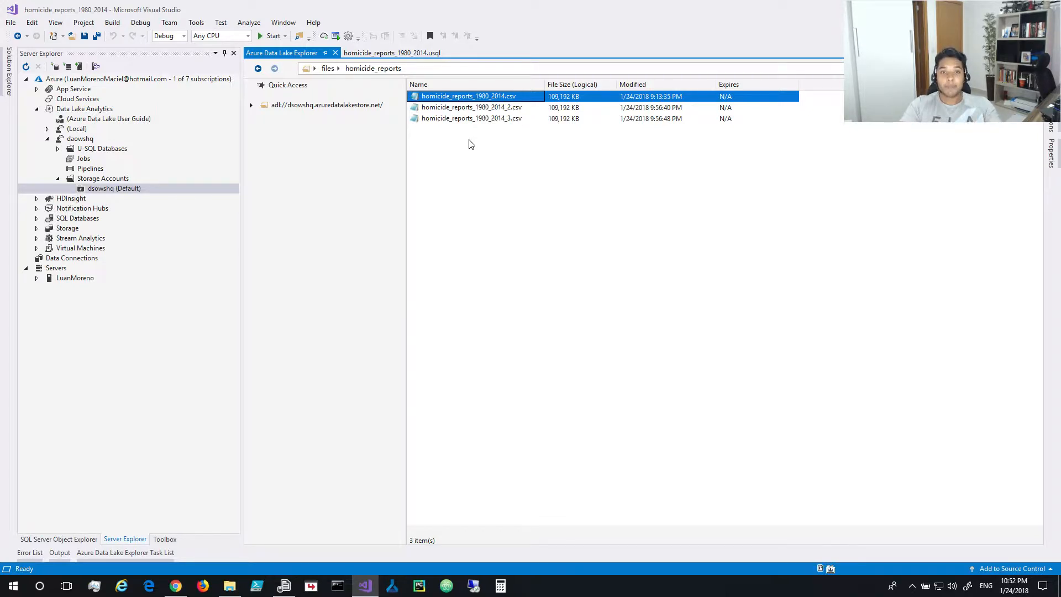
pyautogui.doubleClick(467, 97)
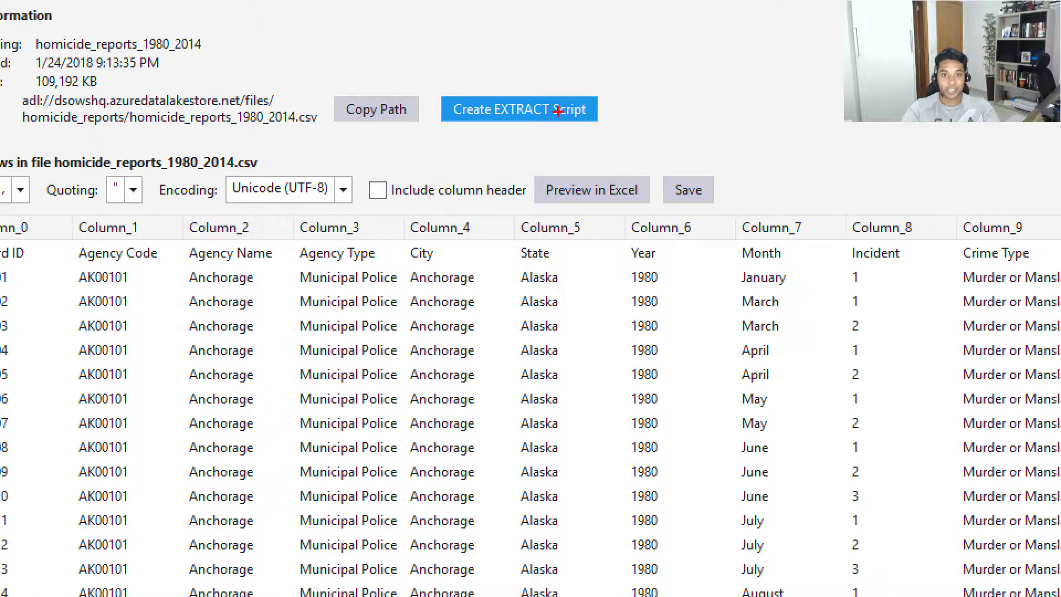
pyautogui.moveTo(427, 69)
pyautogui.mouseDown()
pyautogui.moveTo(488, 102)
pyautogui.moveTo(644, 141)
pyautogui.mouseUp()
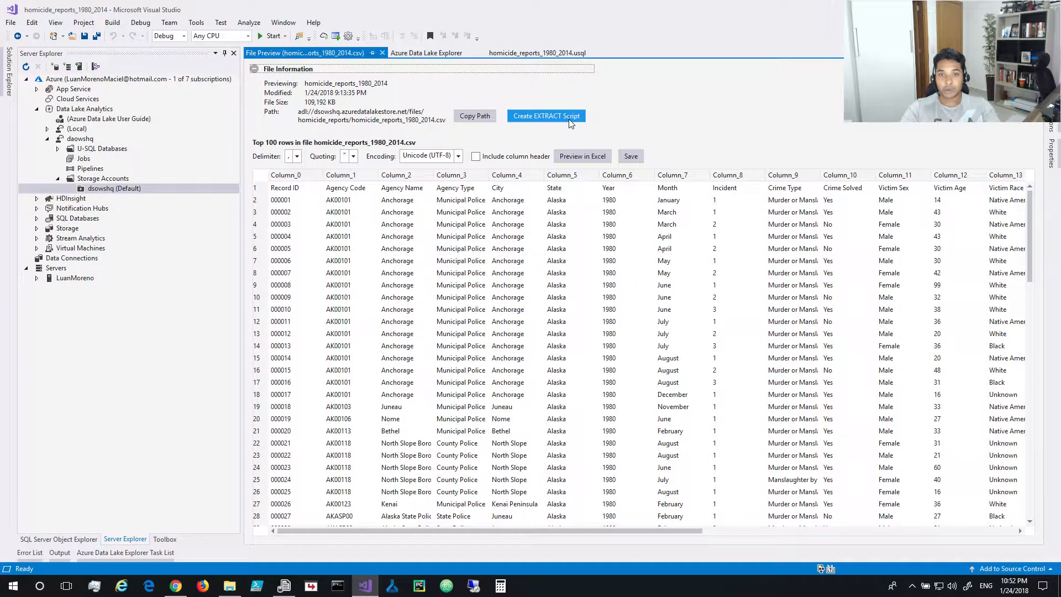
# Generate an EXTRACT script from the previewed CSV, mark the file as having a header row, and copy the script.
pyautogui.click(570, 119)
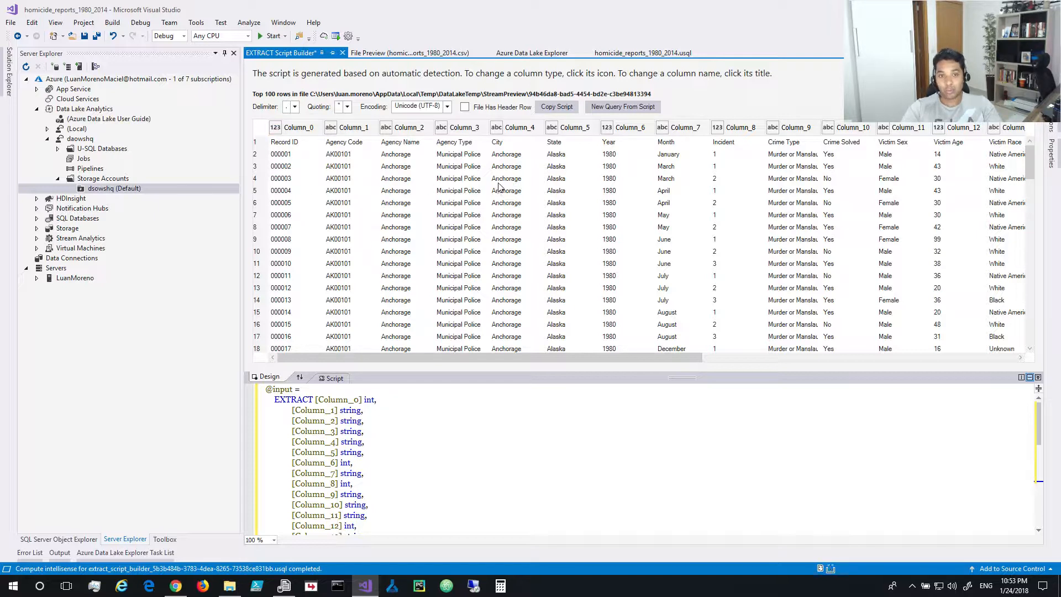
pyautogui.click(465, 108)
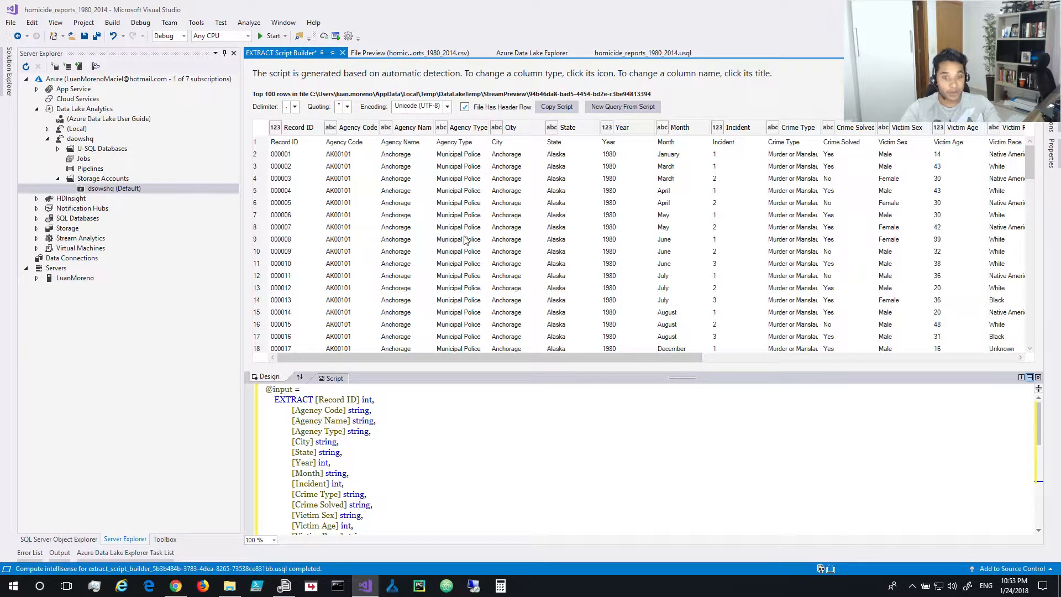
pyautogui.click(570, 112)
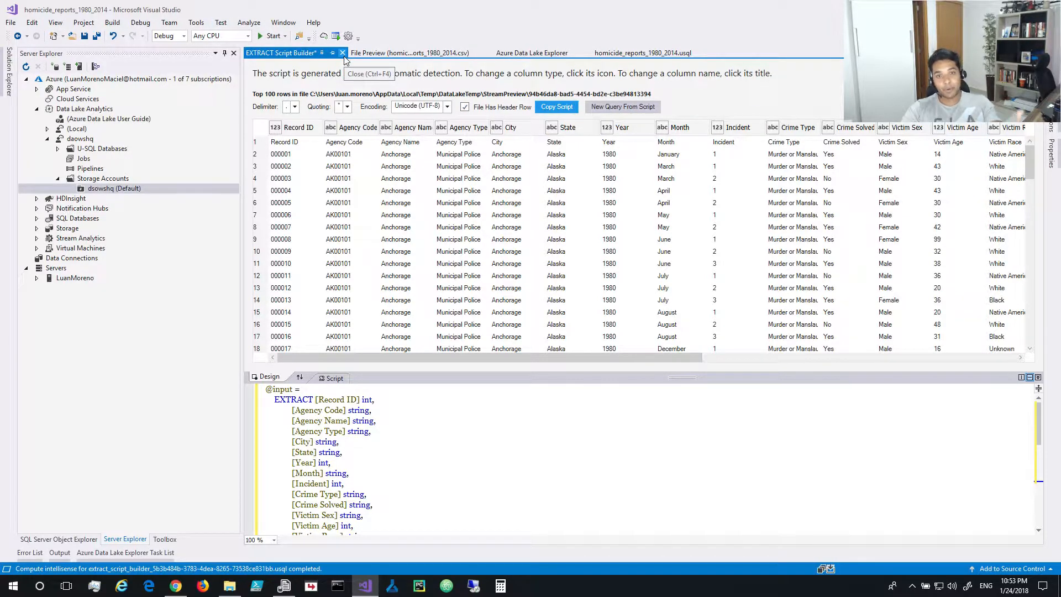
# Copy the entire generated EXTRACT script into a new blank text file.
pyautogui.click(378, 441)
pyautogui.hotkey('ctrl', 'a')
pyautogui.hotkey('ctrl', 'c')
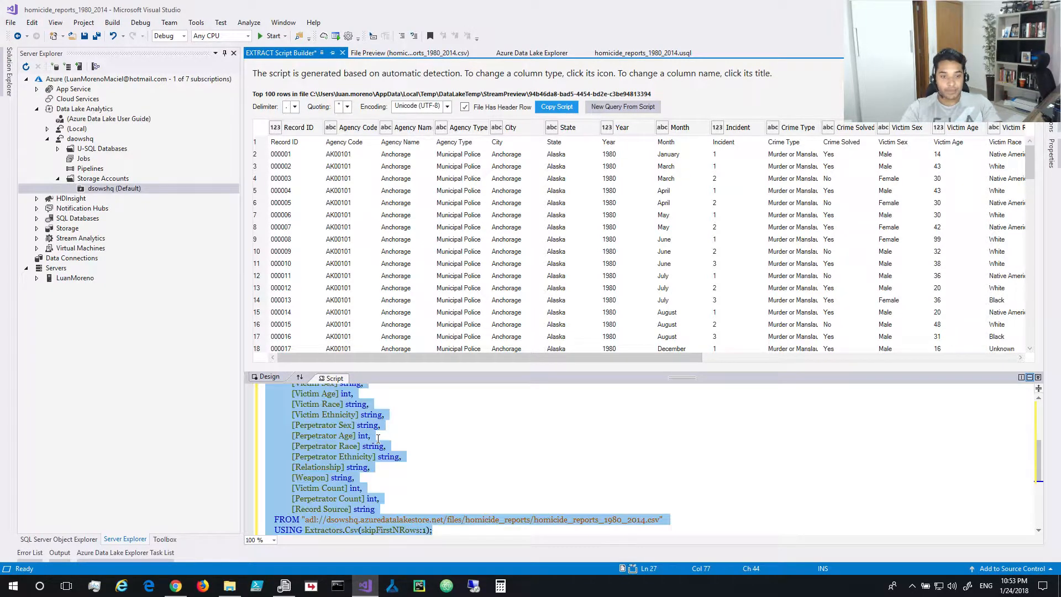
pyautogui.hotkey('ctrl', 'n')
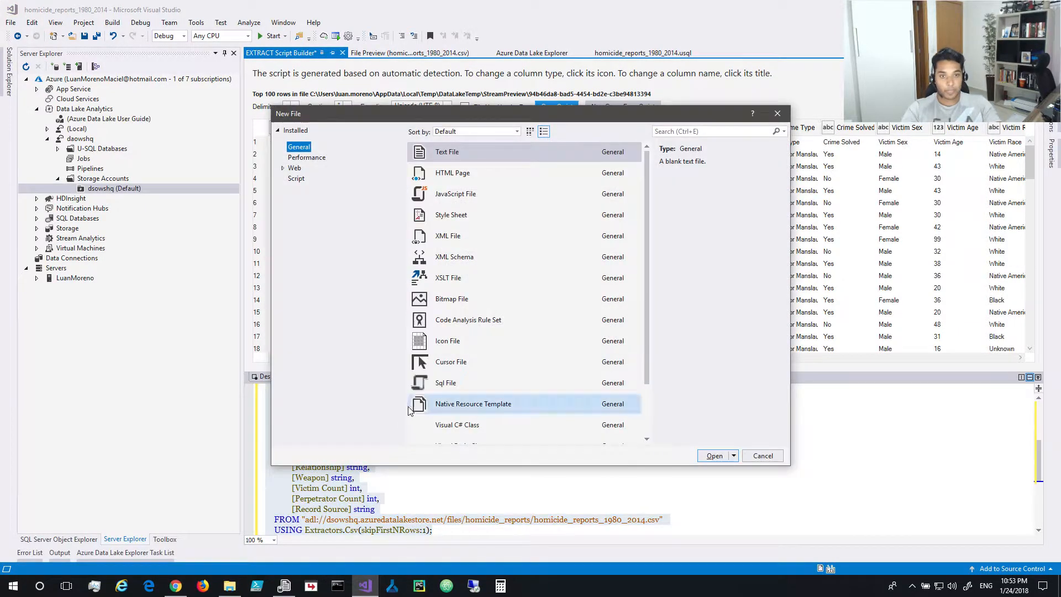
pyautogui.doubleClick(449, 157)
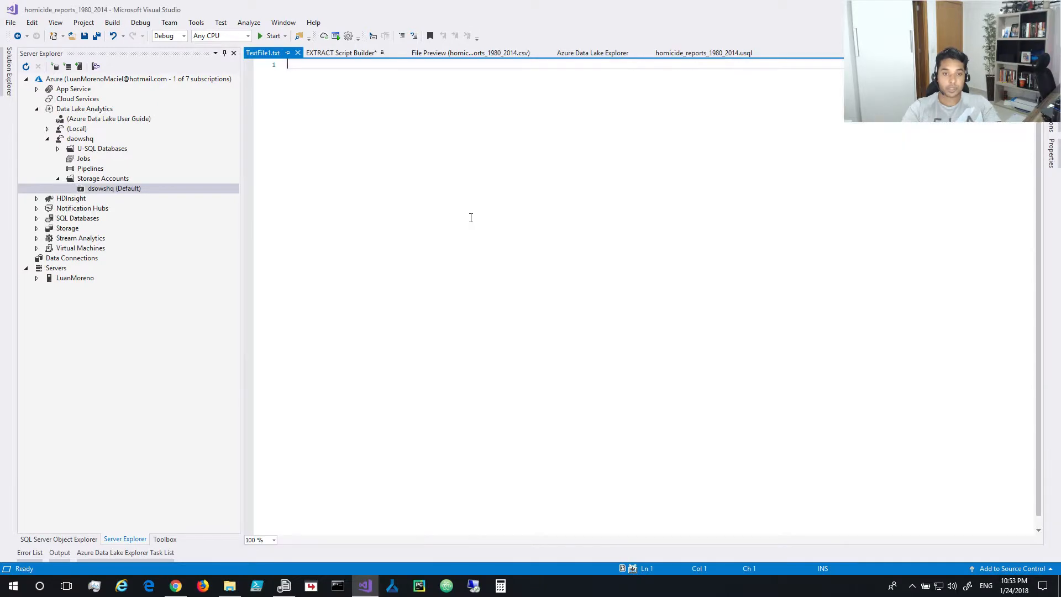
pyautogui.hotkey('ctrl', 'v')
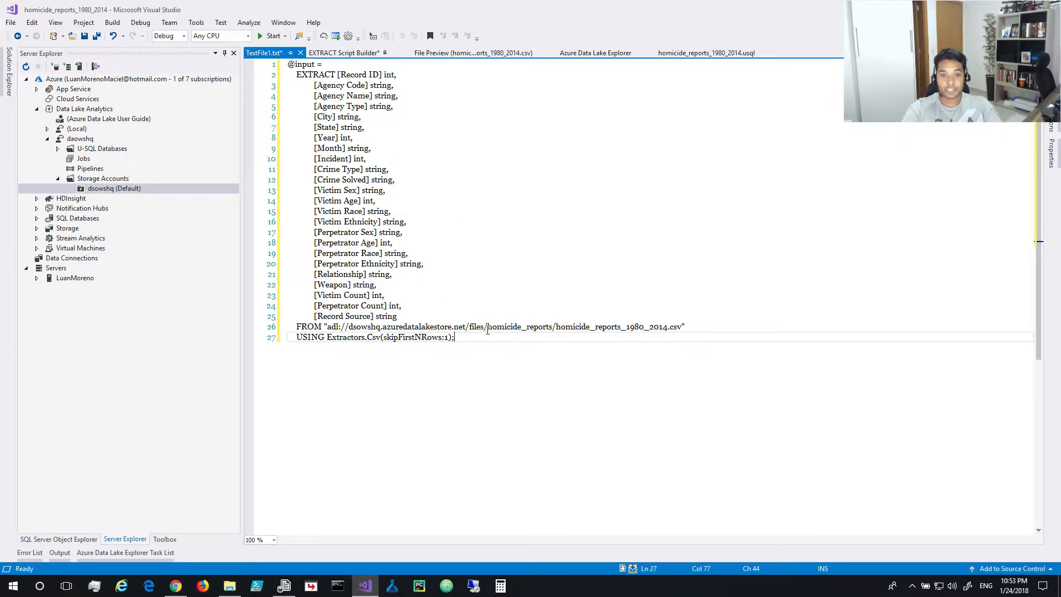
# Examine the pasted EXTRACT script from its column list through the FROM and USING clauses.
pyautogui.hotkey('shift', 'Up')
pyautogui.hotkey('shift', 'Up')
pyautogui.hotkey('shift', 'Up')
pyautogui.hotkey('shift', 'Up')
pyautogui.hotkey('shift', 'Up')
pyautogui.hotkey('shift', 'Up')
pyautogui.hotkey('shift', 'Up')
pyautogui.hotkey('shift', 'Up')
pyautogui.hotkey('shift', 'Up')
pyautogui.hotkey('shift', 'Up')
pyautogui.hotkey('shift', 'Up')
pyautogui.hotkey('shift', 'Up')
pyautogui.hotkey('shift', 'Up')
pyautogui.hotkey('shift', 'Up')
pyautogui.hotkey('shift', 'Up')
pyautogui.hotkey('shift', 'Up')
pyautogui.hotkey('shift', 'Up')
pyautogui.hotkey('shift', 'Up')
pyautogui.hotkey('shift', 'Up')
pyautogui.hotkey('shift', 'Up')
pyautogui.hotkey('shift', 'Home')
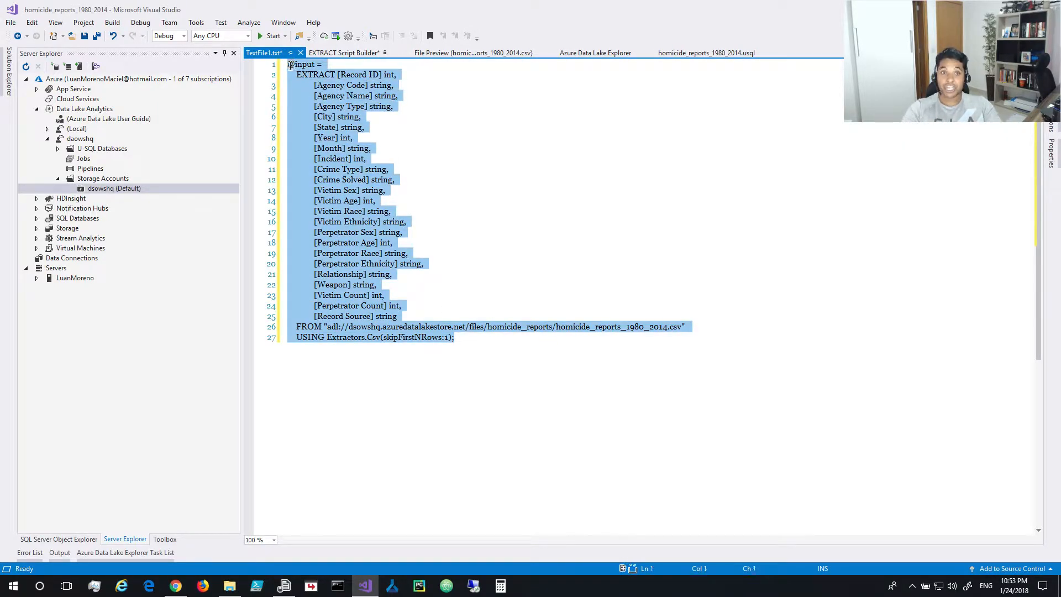
pyautogui.click(434, 167)
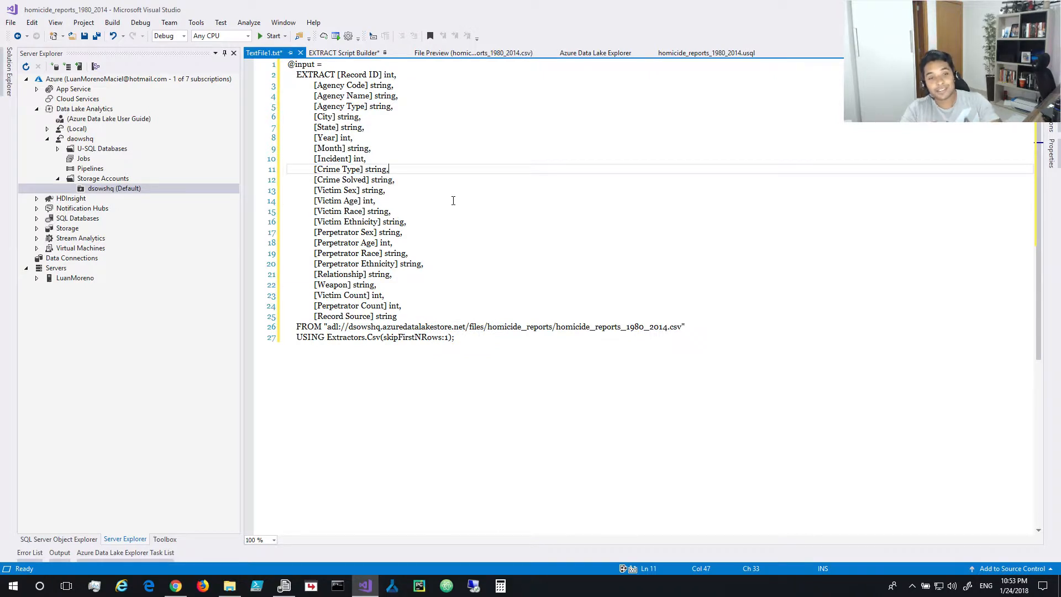
# Close the text file and EXTRACT script builder without saving, along with the CSV preview and Azure Data Lake Explorer.
pyautogui.click(300, 53)
pyautogui.click(577, 358)
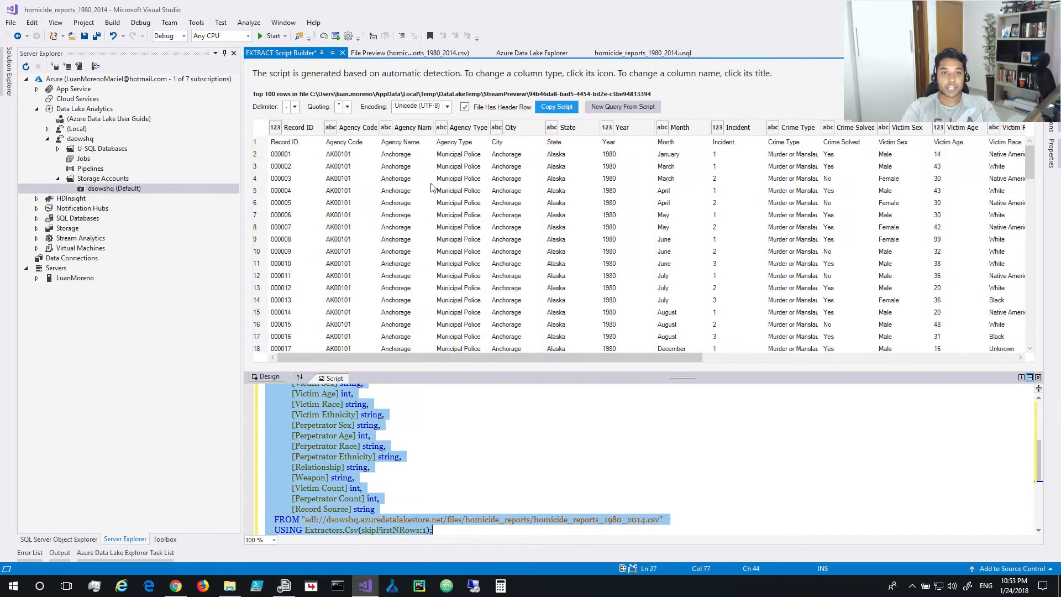
pyautogui.click(342, 52)
pyautogui.click(576, 360)
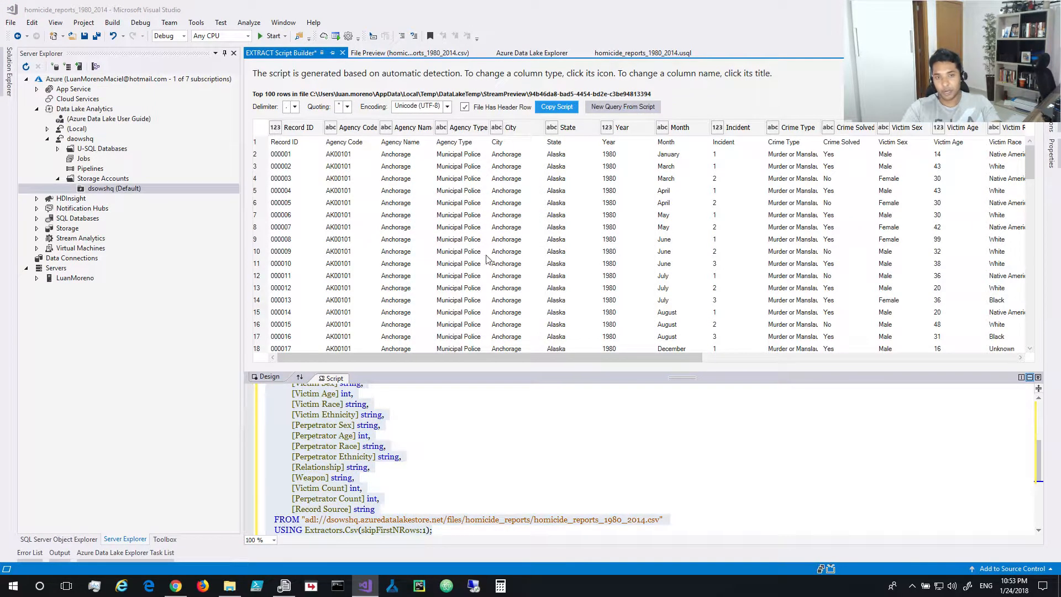
pyautogui.click(342, 53)
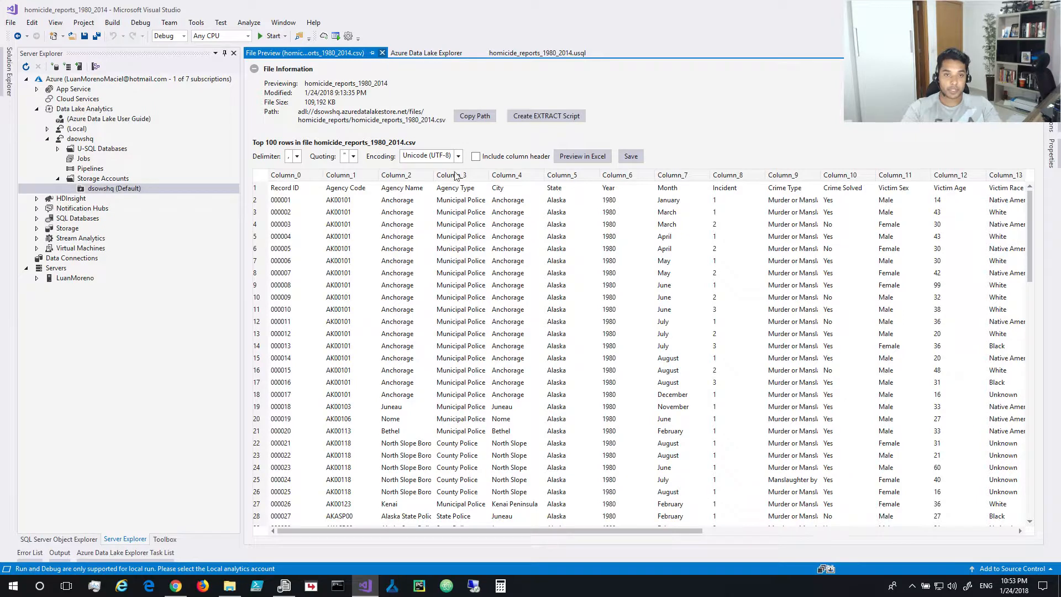
pyautogui.hotkey('ctrl', 'F4')
pyautogui.click(336, 53)
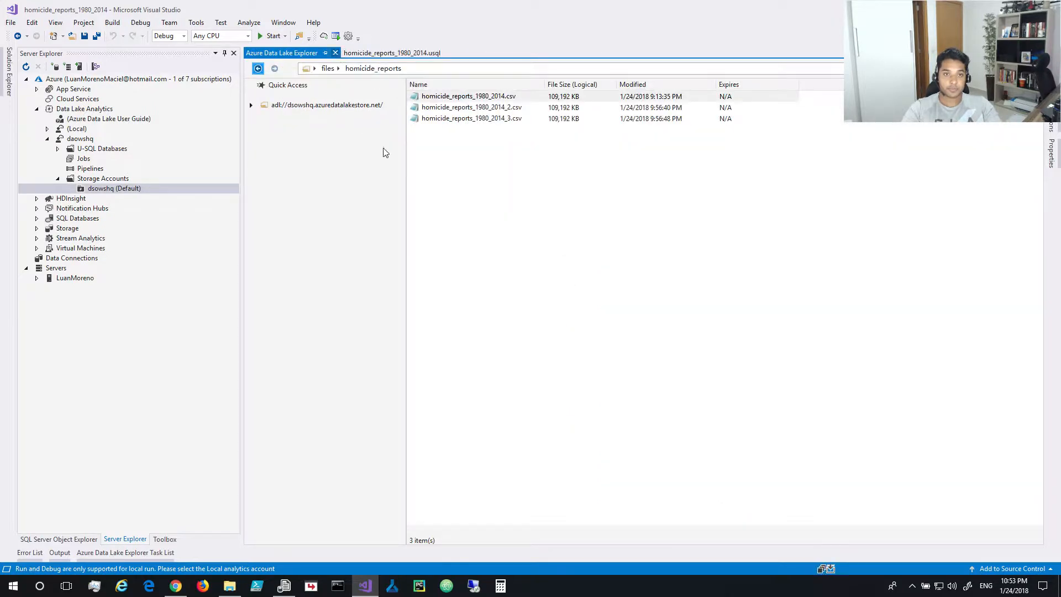
# Save homicide_reports_1980_2014.usql and examine the schema definition in its EXTRACT statement.
pyautogui.hotkey('ctrl', 's')
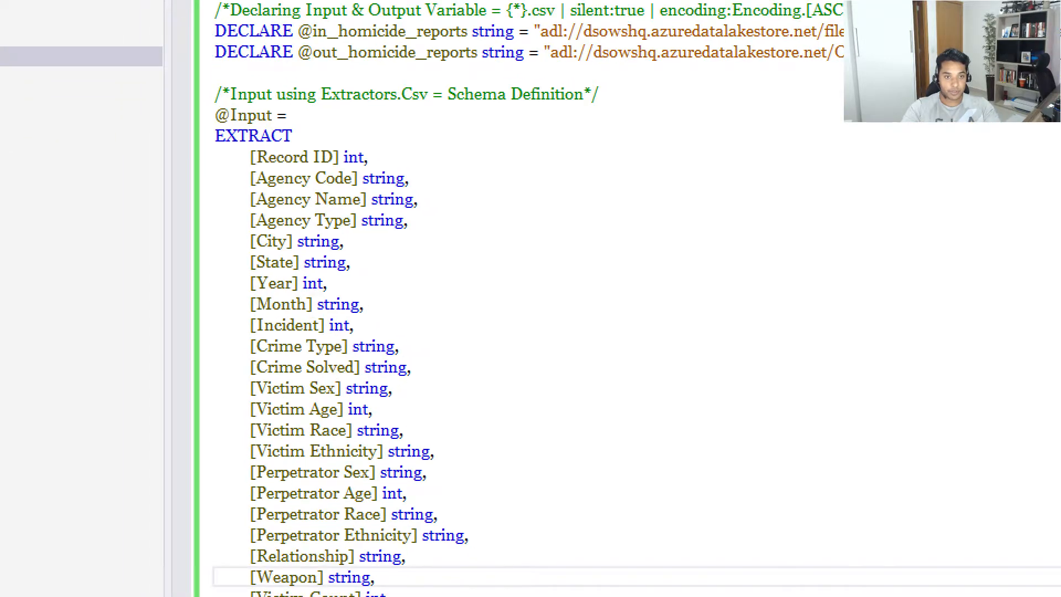
pyautogui.moveTo(155, 73)
pyautogui.mouseDown()
pyautogui.moveTo(329, 289)
pyautogui.moveTo(545, 473)
pyautogui.moveTo(575, 579)
pyautogui.mouseUp()
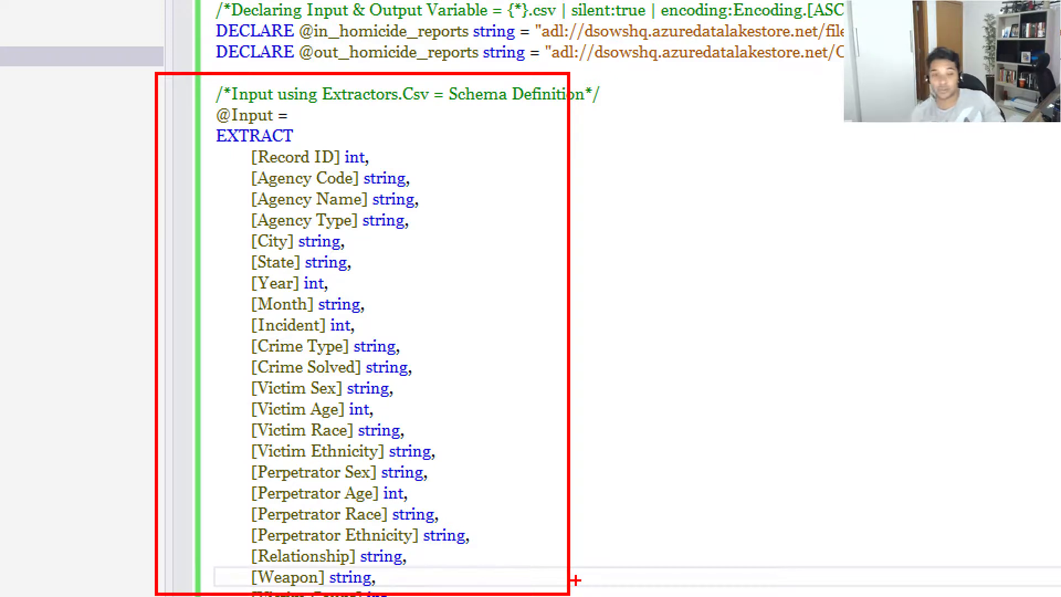
pyautogui.press('Escape')
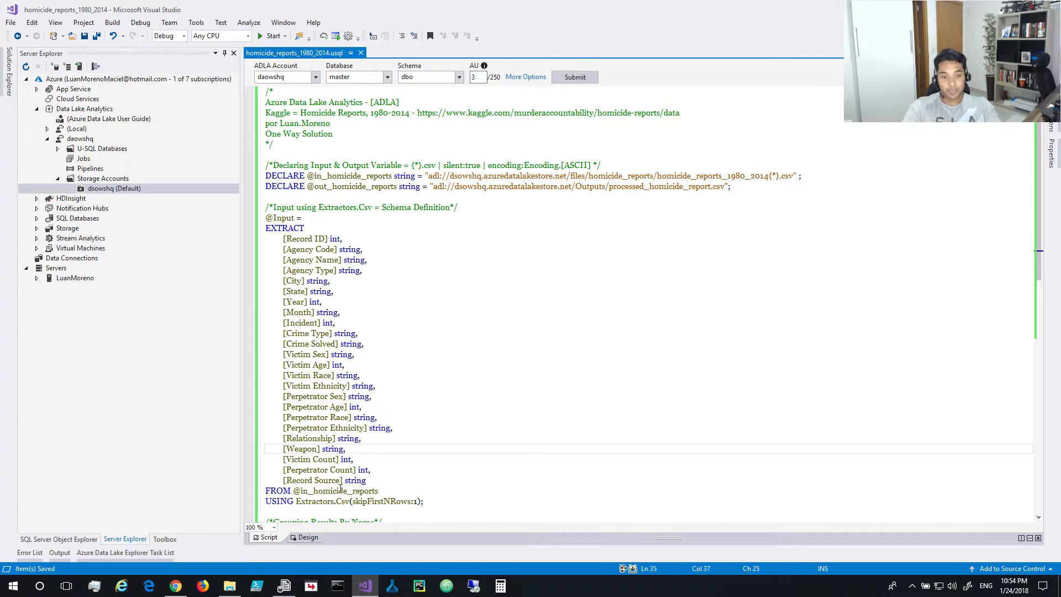
pyautogui.moveTo(440, 503); pyautogui.dragTo(210, 497)
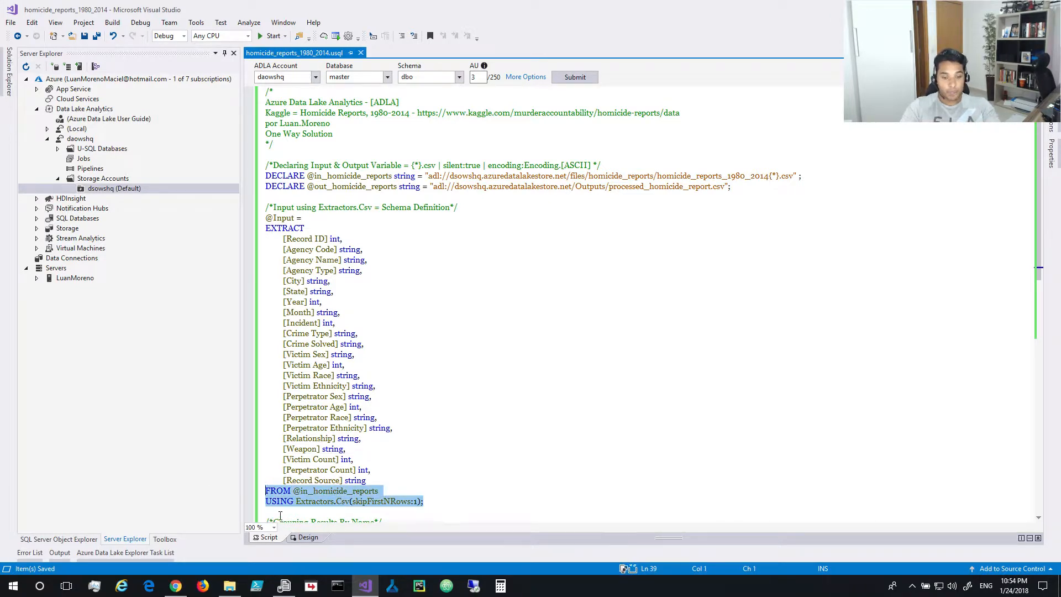
pyautogui.click(295, 501)
pyautogui.moveTo(294, 491); pyautogui.dragTo(383, 491)
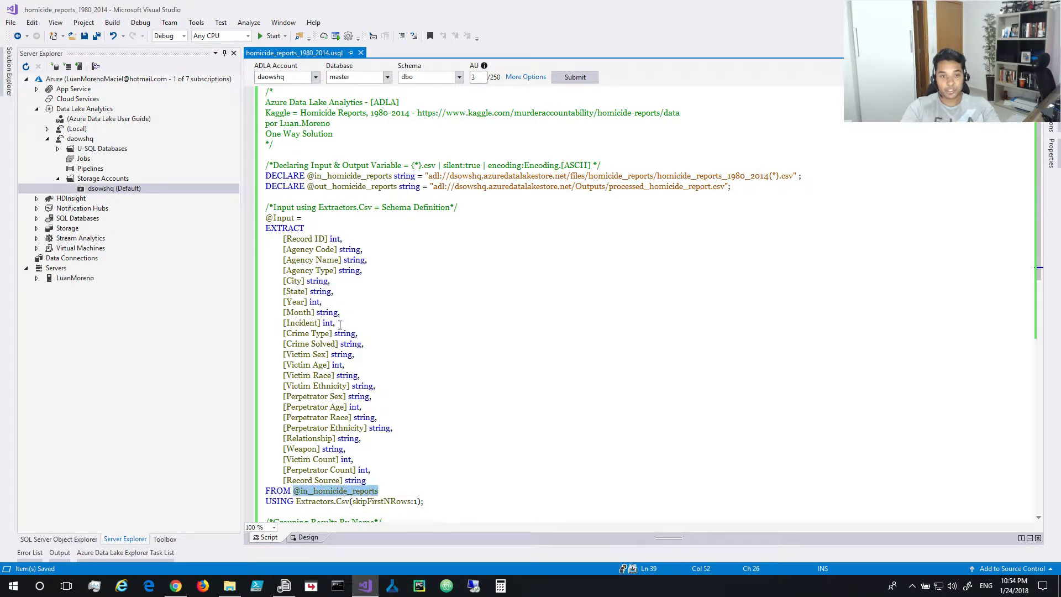
pyautogui.doubleClick(320, 177)
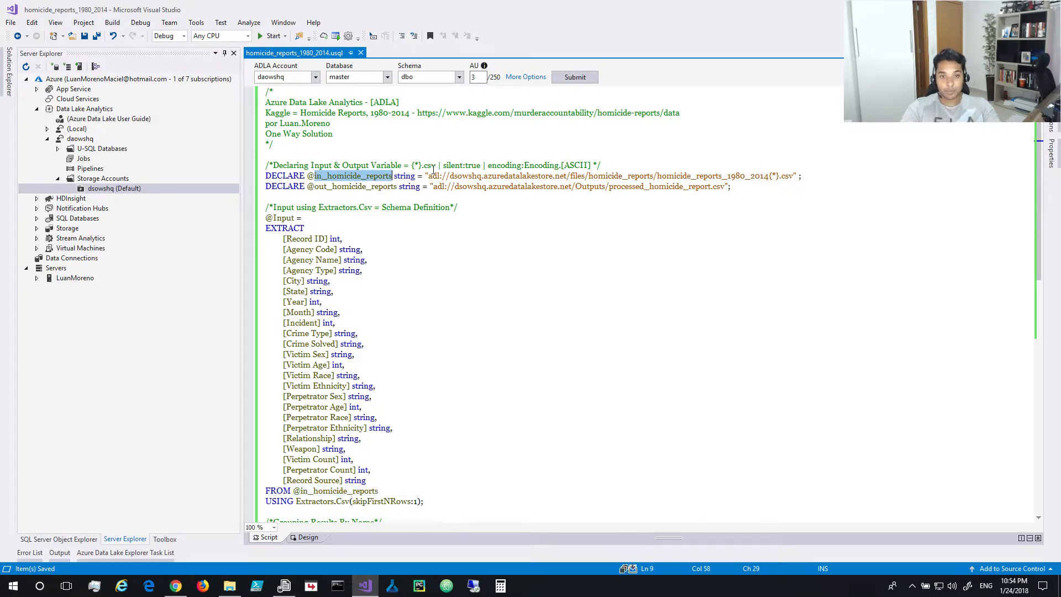
pyautogui.moveTo(429, 175); pyautogui.dragTo(575, 357)
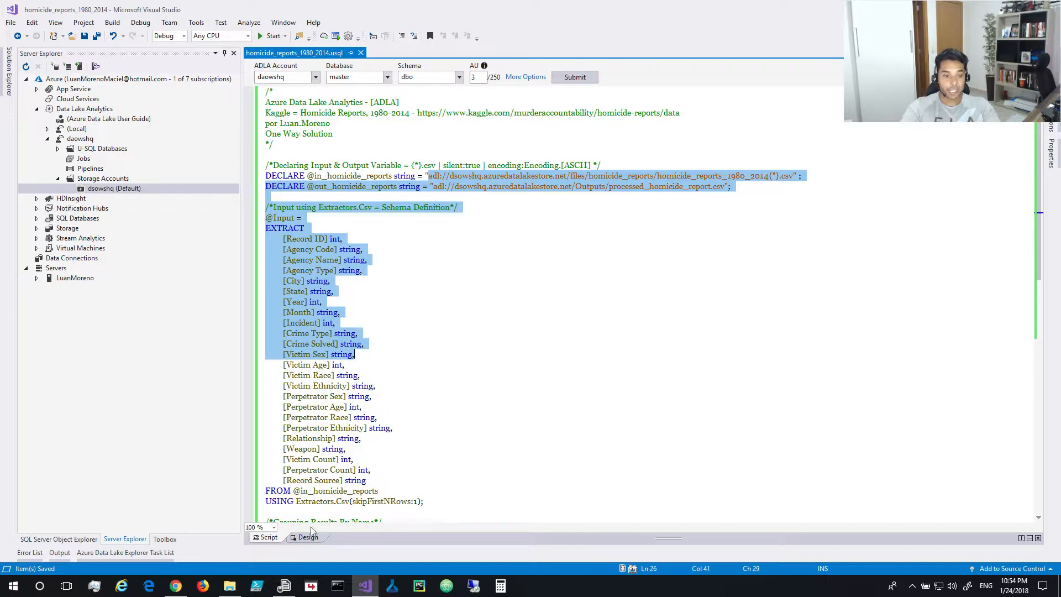
# Switch to the Azure portal and view the folder properties of files/homicide_reports in the dsowshq Data Lake Store, checking its path.
pyautogui.click(176, 586)
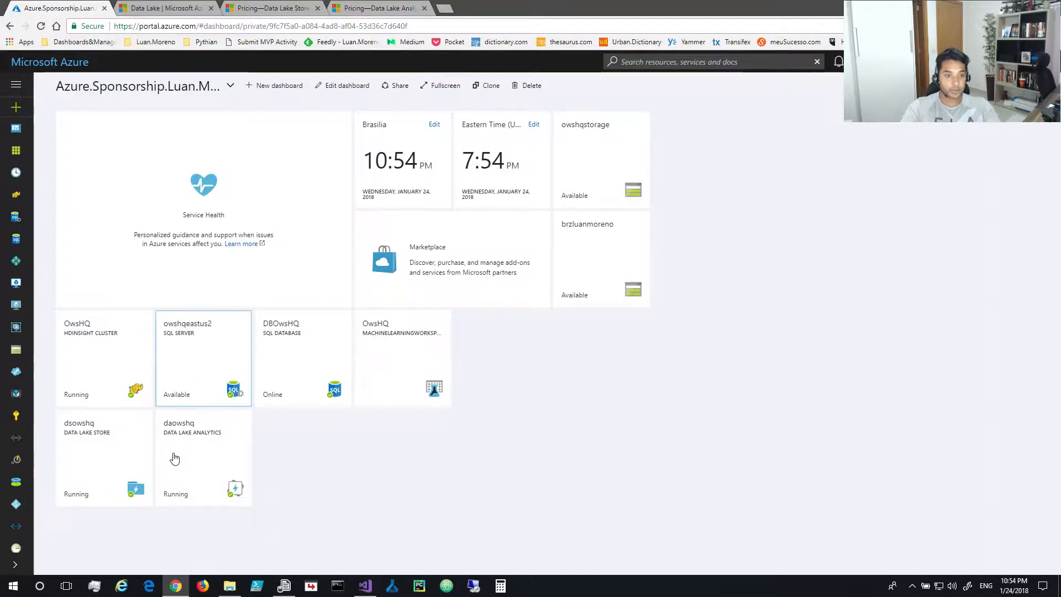
pyautogui.click(113, 464)
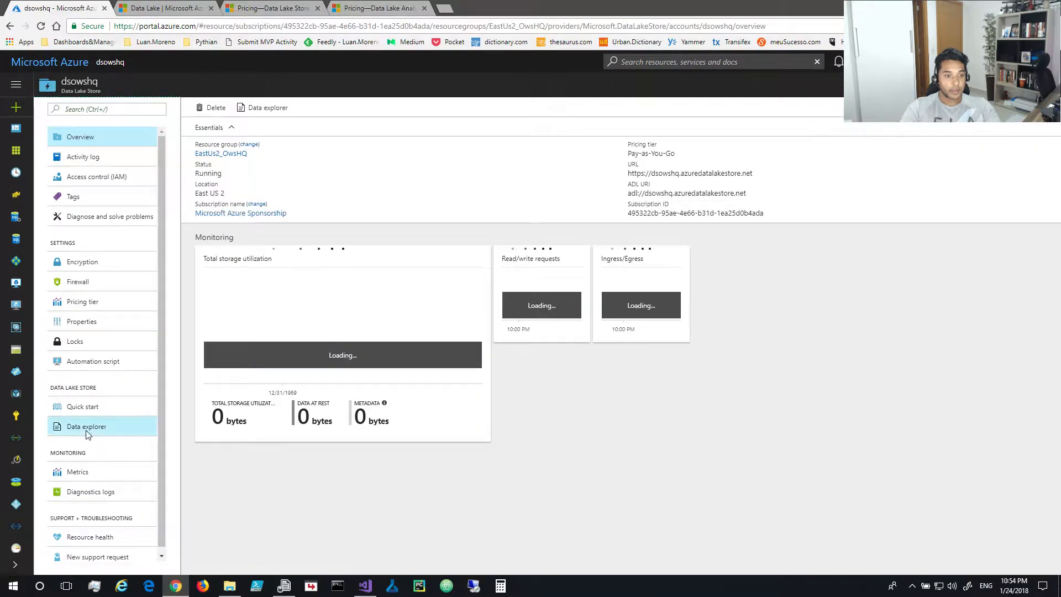
pyautogui.click(87, 429)
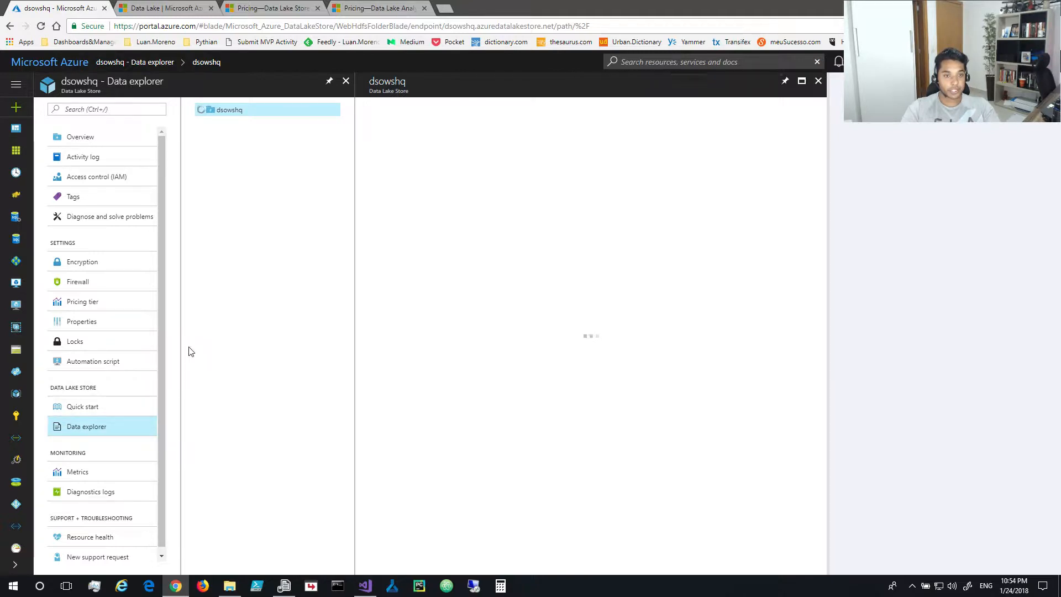
pyautogui.click(389, 206)
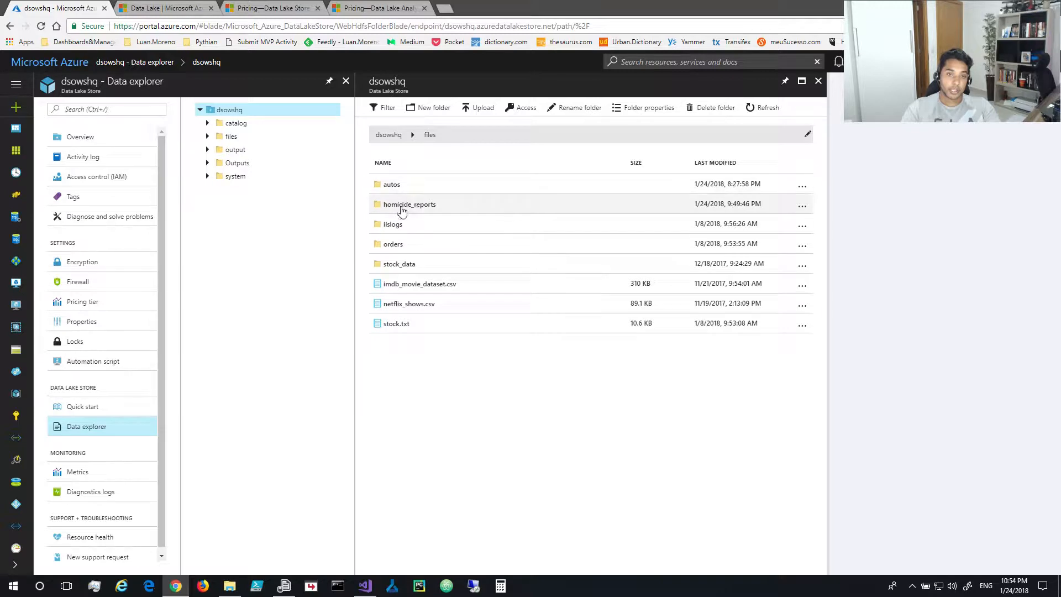
pyautogui.click(402, 208)
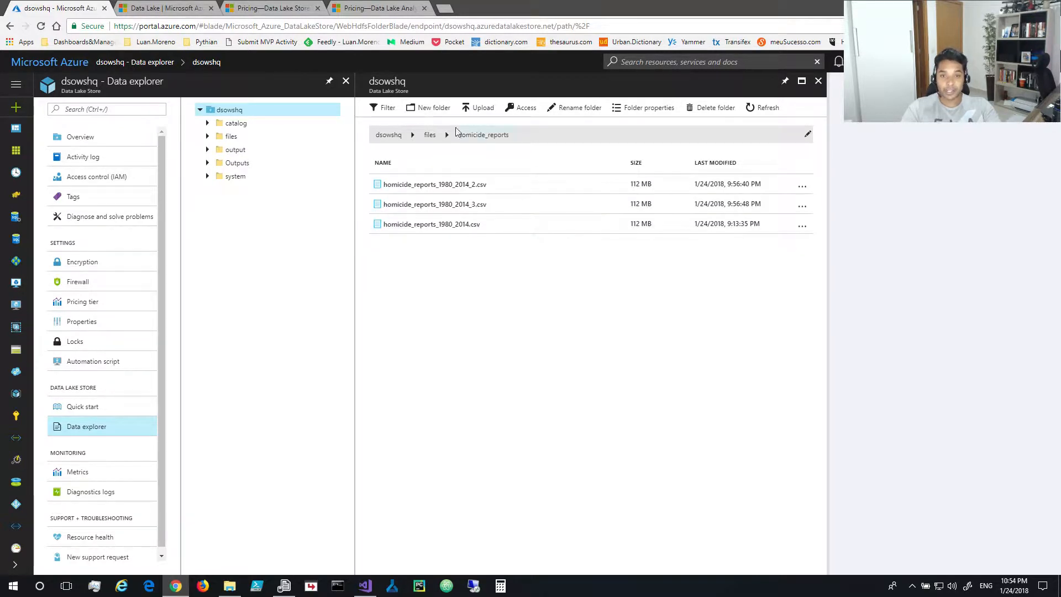
pyautogui.click(641, 113)
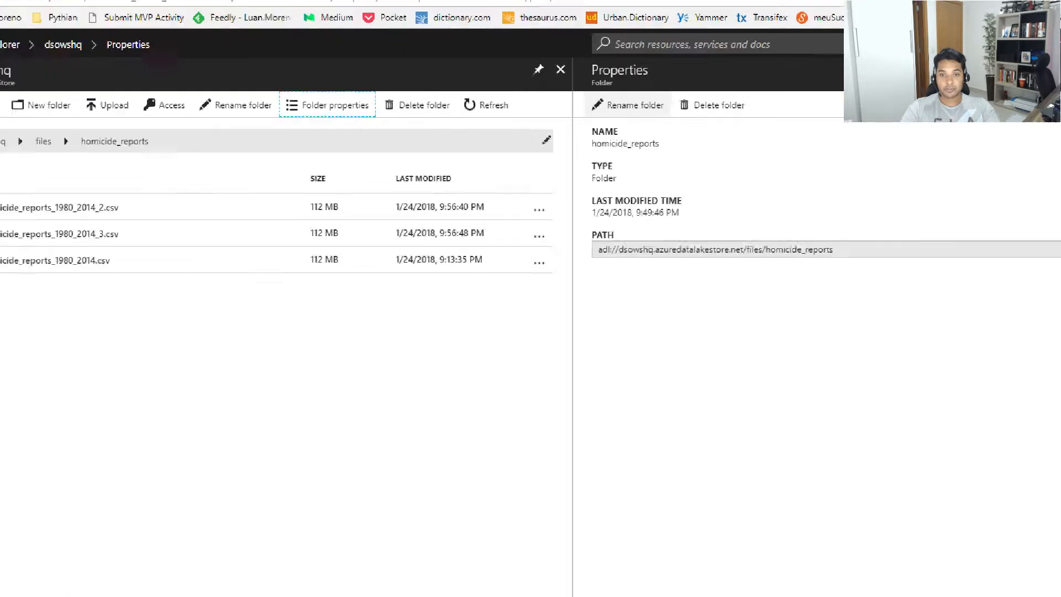
pyautogui.moveTo(487, 252)
pyautogui.mouseDown()
pyautogui.moveTo(561, 297)
pyautogui.moveTo(965, 341)
pyautogui.mouseUp()
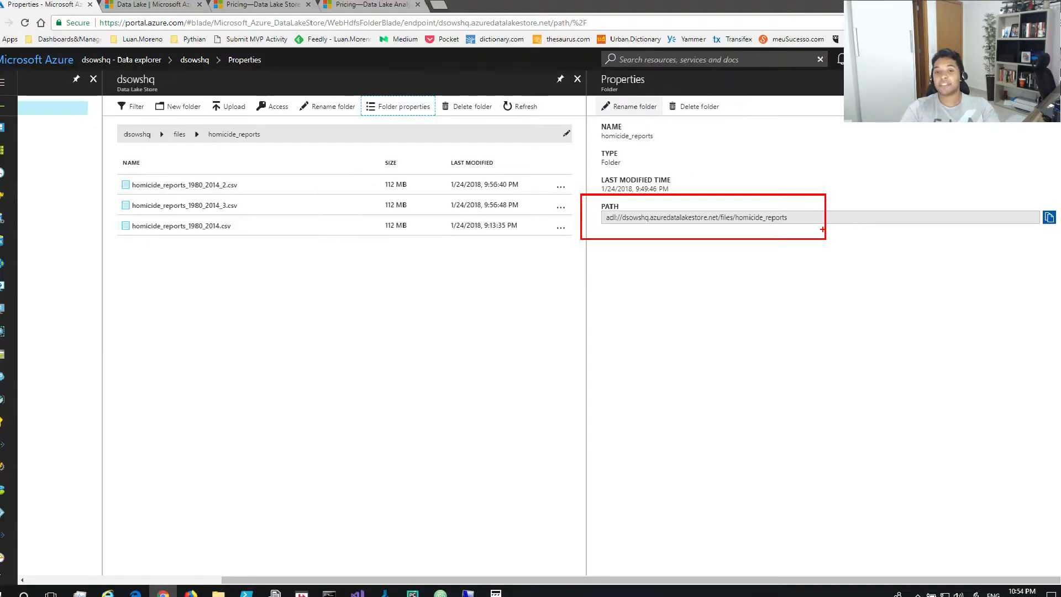
pyautogui.click(364, 585)
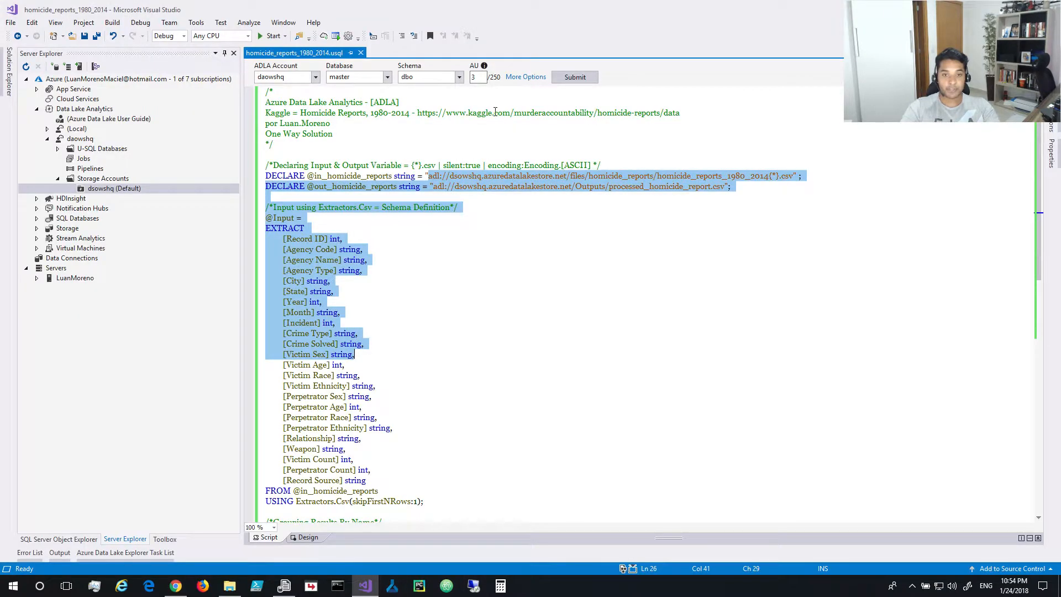
pyautogui.click(439, 165)
pyautogui.moveTo(428, 176); pyautogui.dragTo(790, 174)
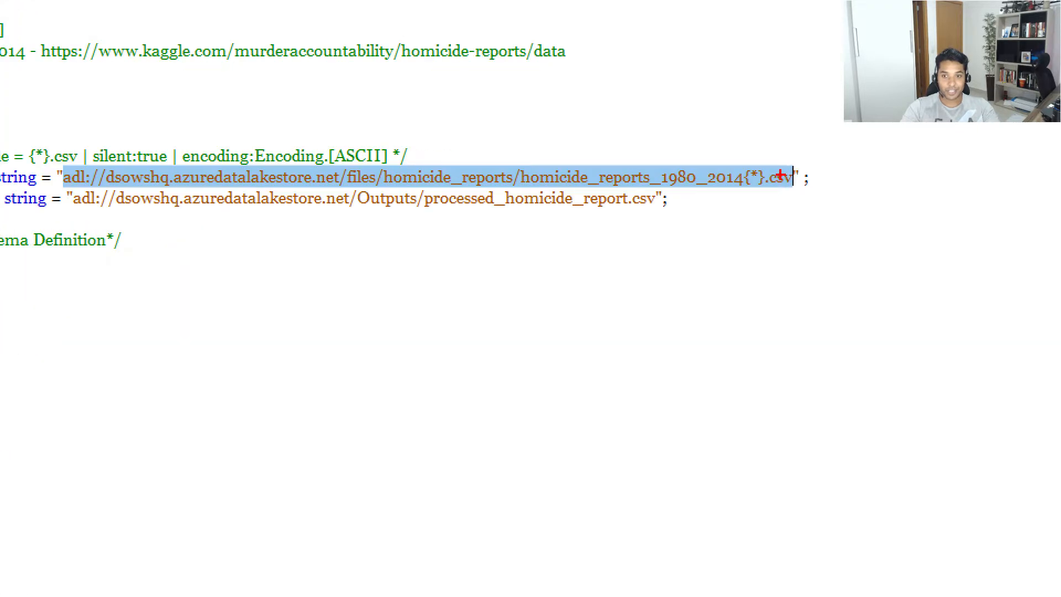
pyautogui.moveTo(663, 147); pyautogui.dragTo(863, 202)
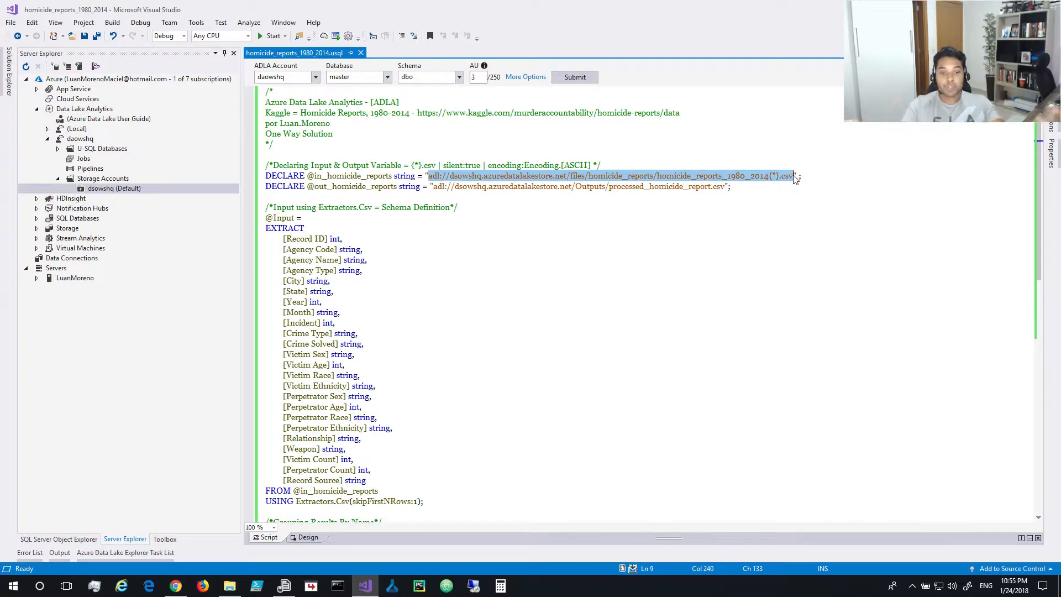
pyautogui.click(653, 239)
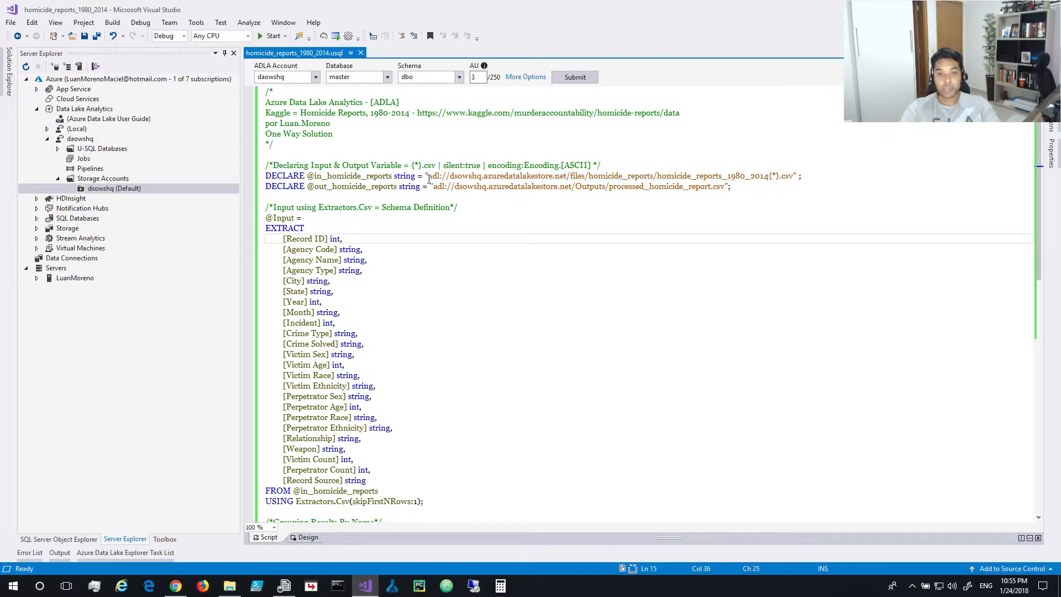
pyautogui.moveTo(431, 187); pyautogui.dragTo(725, 187)
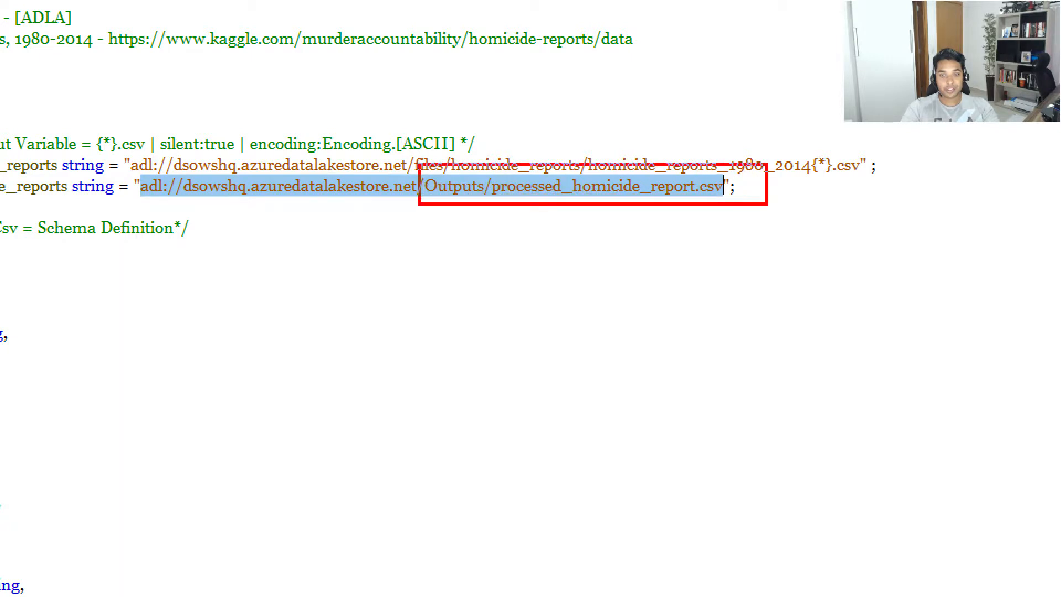
pyautogui.moveTo(750, 205); pyautogui.dragTo(742, 207)
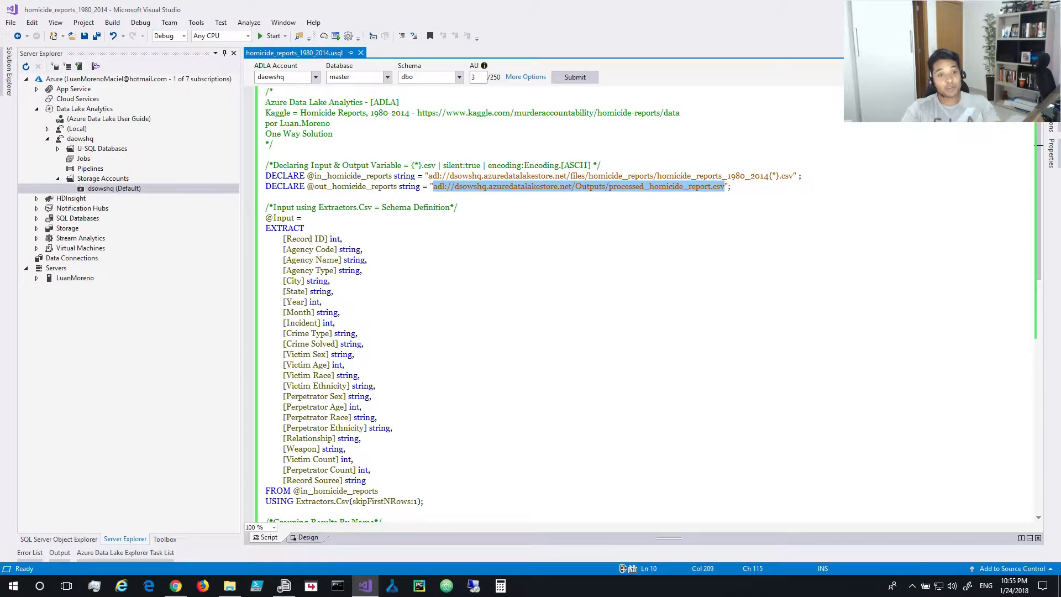
# Collapse the Server Explorer to widen the script editor, and highlight the input and output variable declarations for review.
pyautogui.click(224, 53)
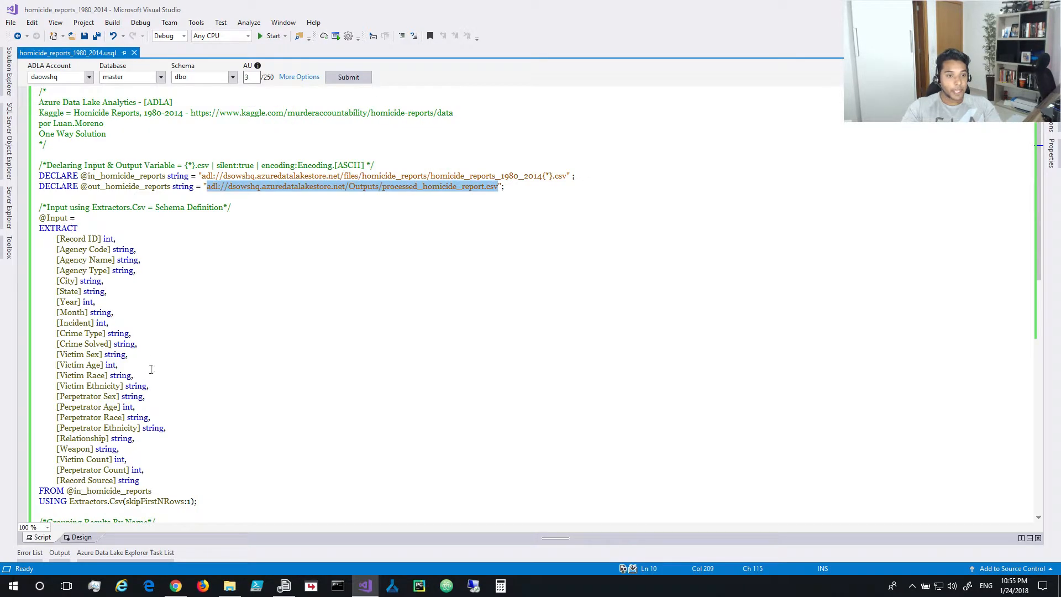
pyautogui.press('End')
pyautogui.hotkey('shift', 'Up')
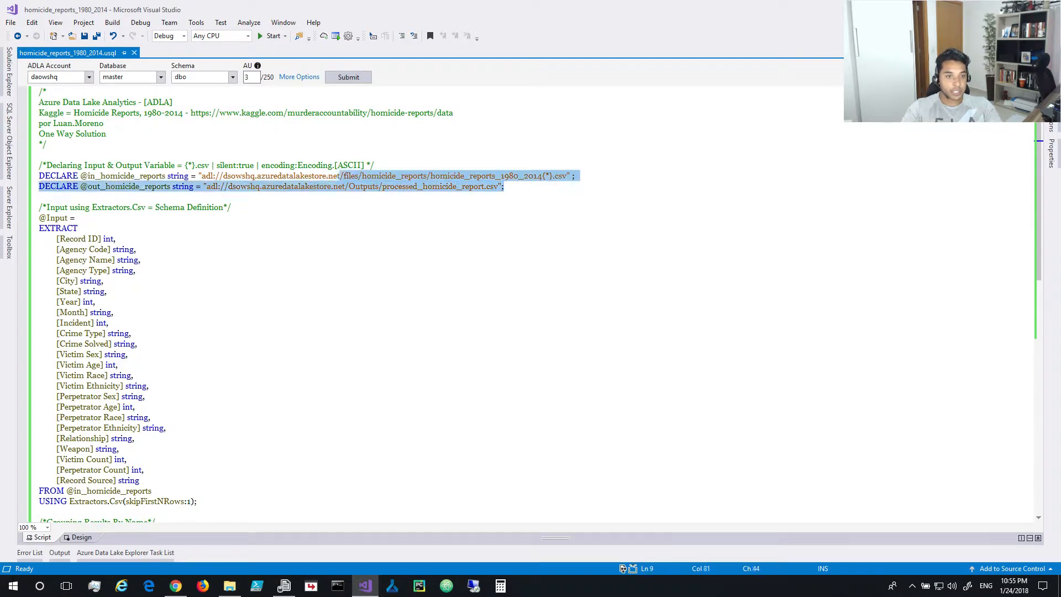
pyautogui.hotkey('shift', 'Up')
pyautogui.hotkey('shift', 'Home')
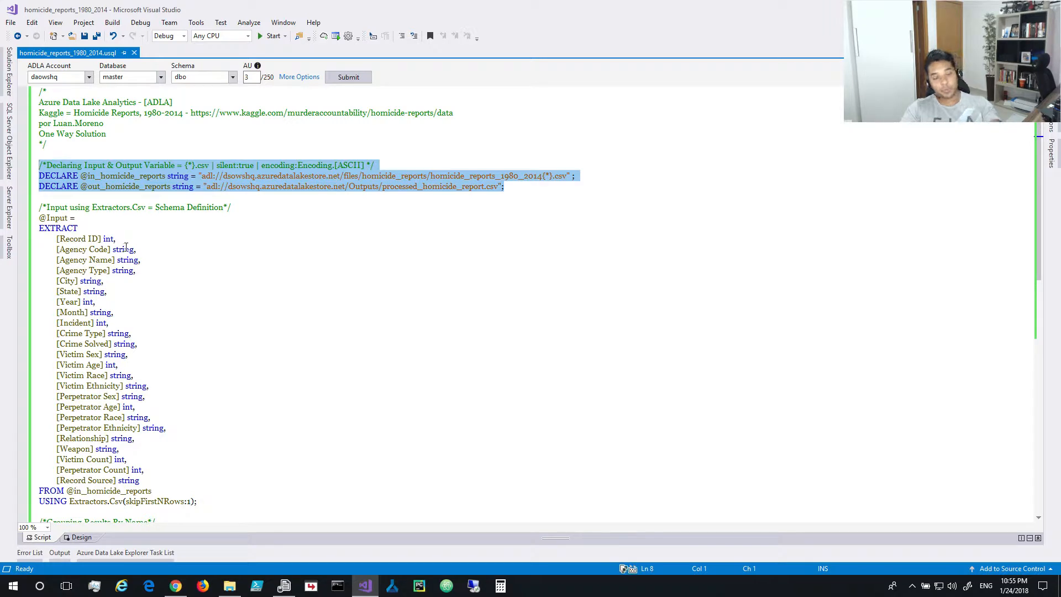
pyautogui.click(190, 252)
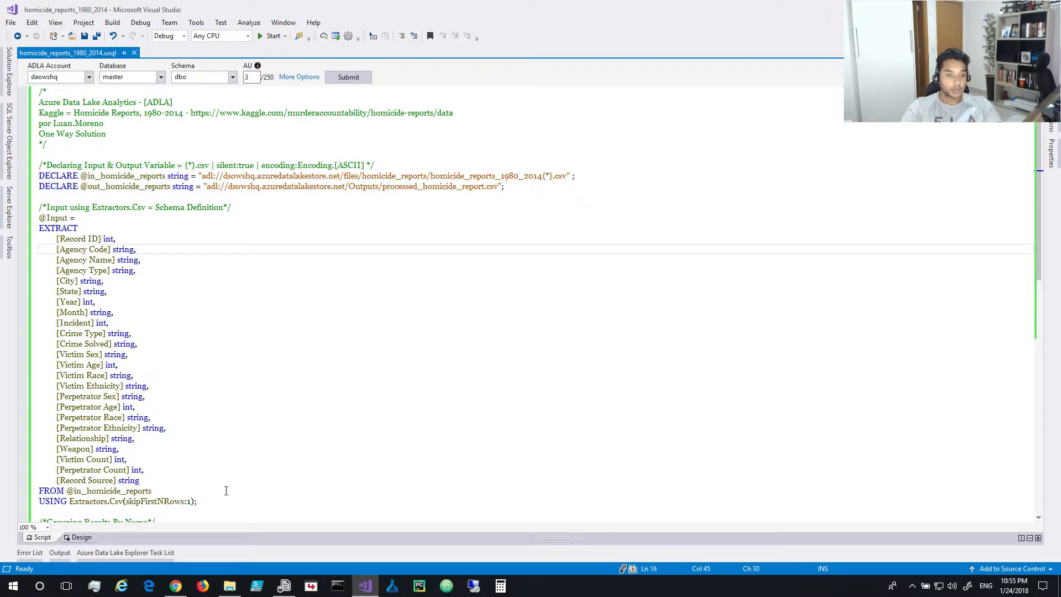
pyautogui.moveTo(199, 501); pyautogui.dragTo(38, 208)
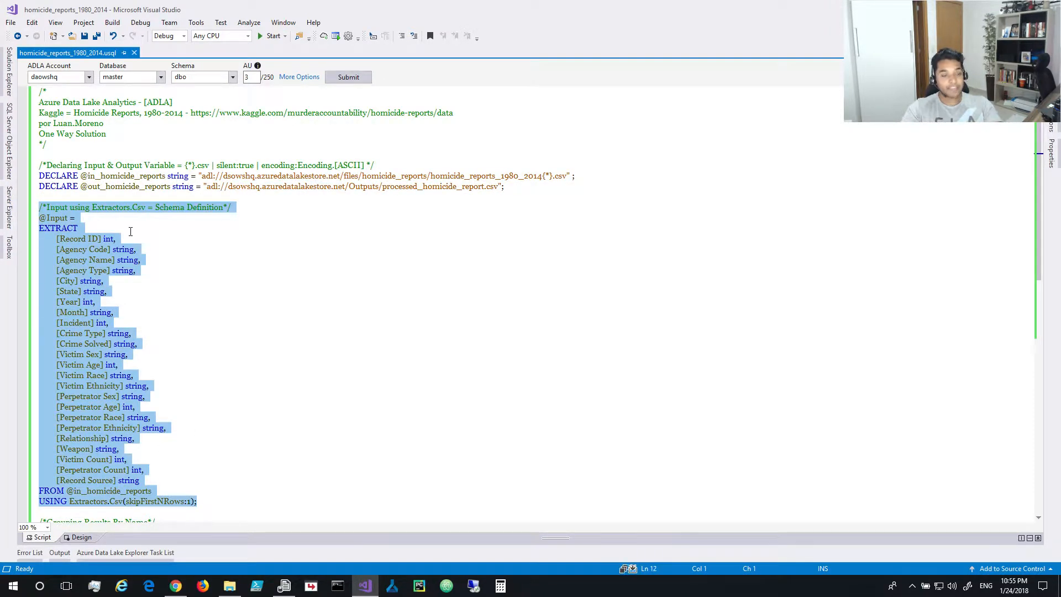
pyautogui.click(326, 476)
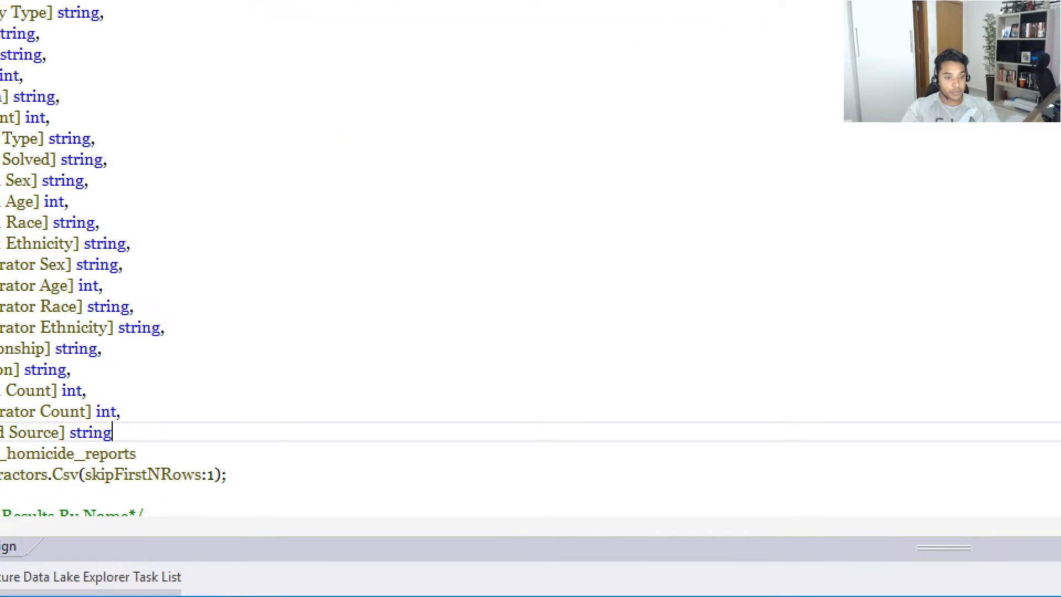
pyautogui.moveTo(44, 394)
pyautogui.mouseDown()
pyautogui.moveTo(333, 428)
pyautogui.moveTo(440, 428)
pyautogui.mouseUp()
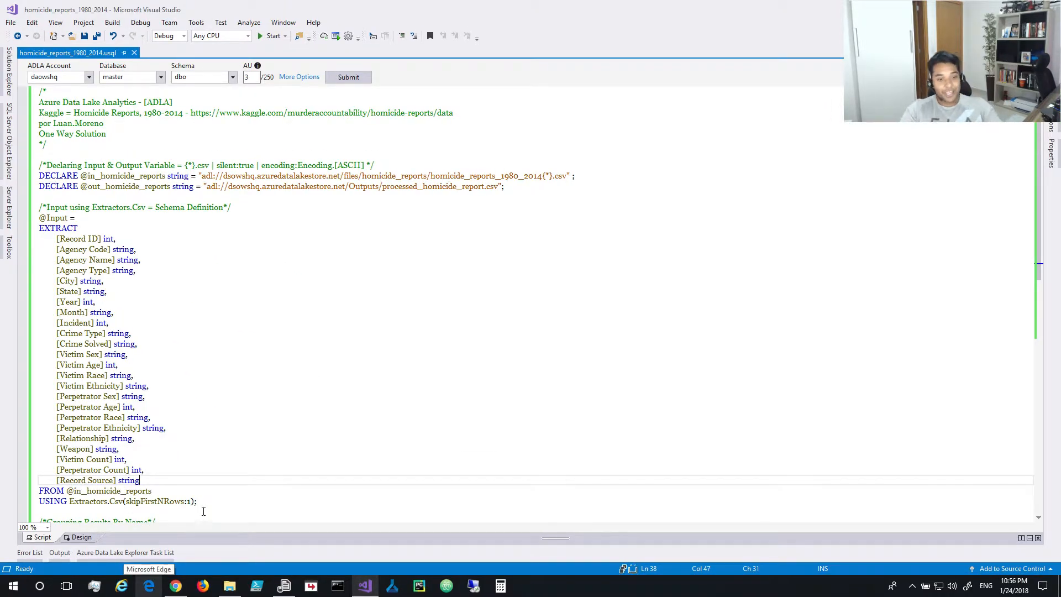
pyautogui.moveTo(204, 503); pyautogui.dragTo(23, 165)
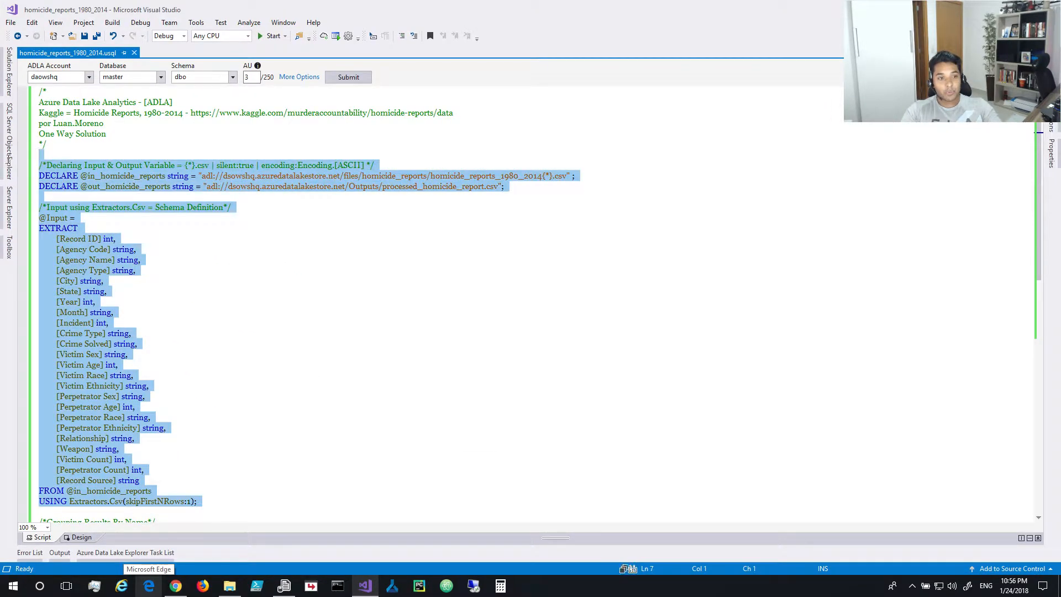
pyautogui.click(253, 448)
pyautogui.scroll(-10, 253, 446)
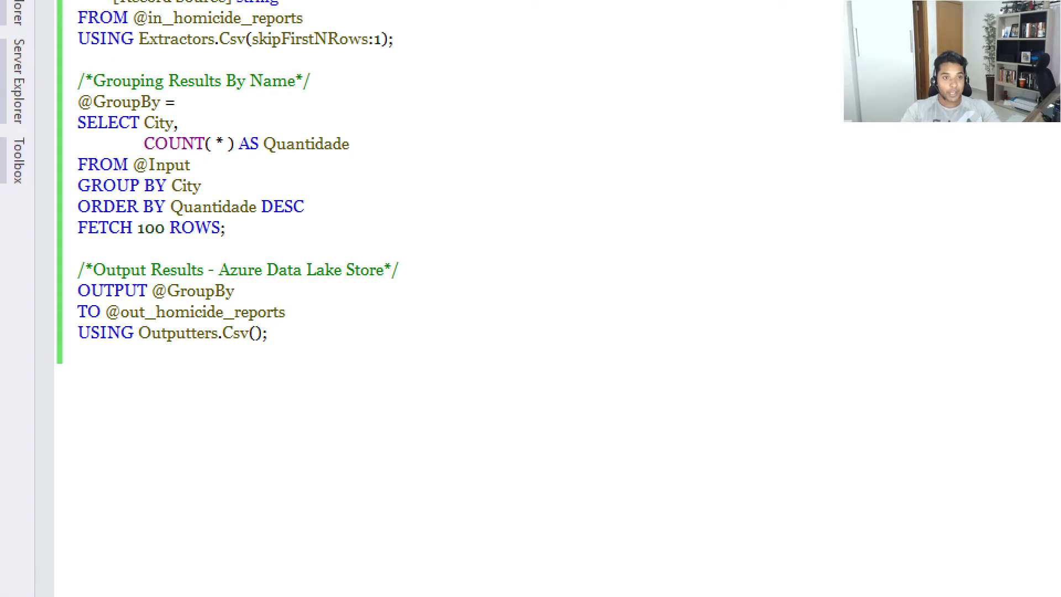
pyautogui.moveTo(58, 65)
pyautogui.mouseDown()
pyautogui.moveTo(386, 185)
pyautogui.moveTo(434, 250)
pyautogui.mouseUp()
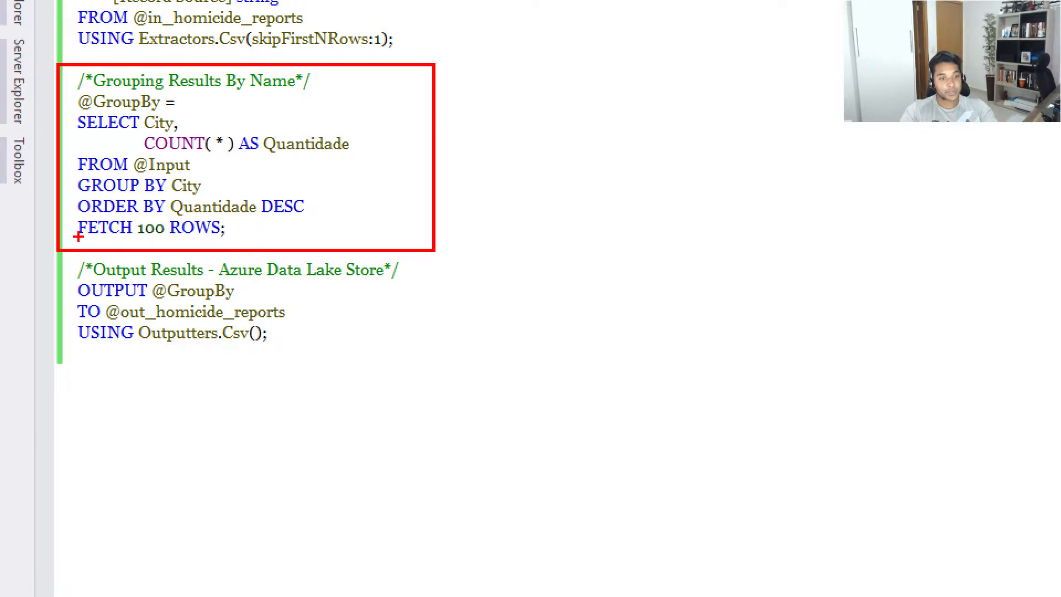
pyautogui.moveTo(326, 221); pyautogui.dragTo(252, 221)
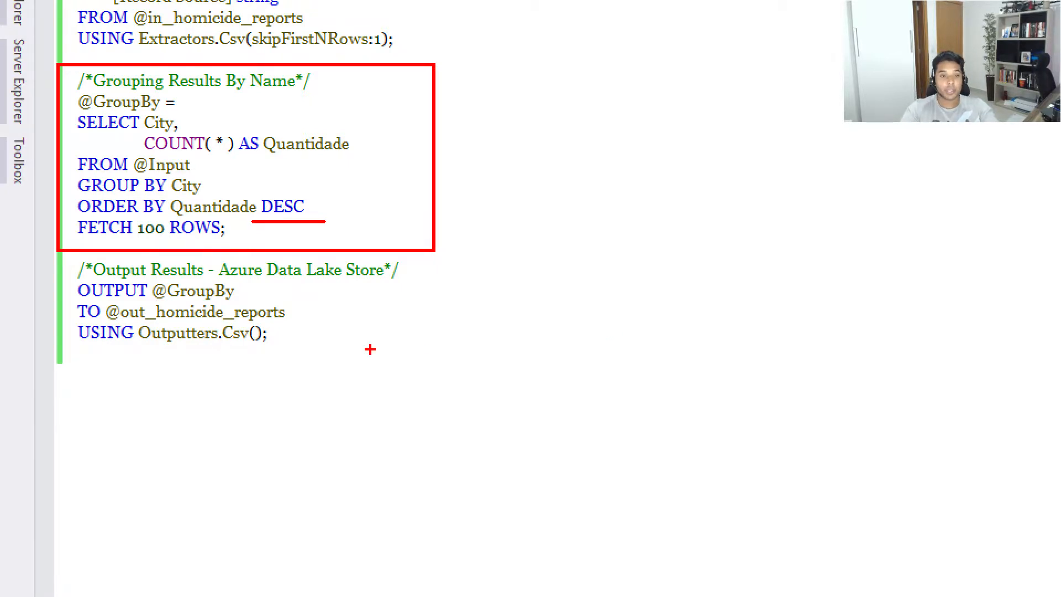
pyautogui.moveTo(519, 391)
pyautogui.mouseDown()
pyautogui.moveTo(123, 304)
pyautogui.moveTo(42, 262)
pyautogui.mouseUp()
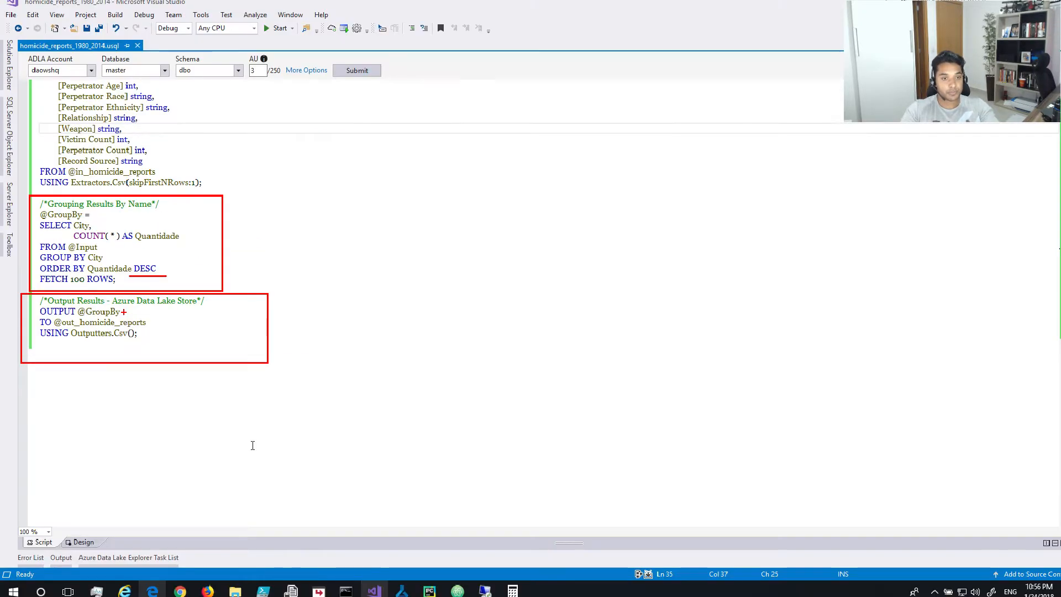
pyautogui.press('Escape')
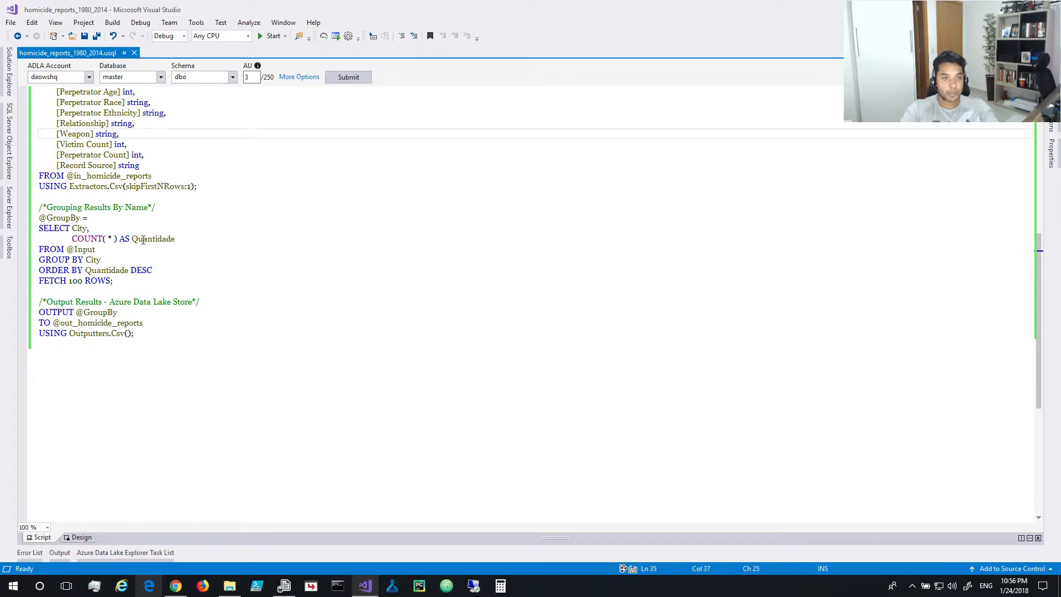
# Save the script and submit it to the daowshq account with the master database, dbo schema and 3 AUs.
pyautogui.hotkey('ctrl', 's')
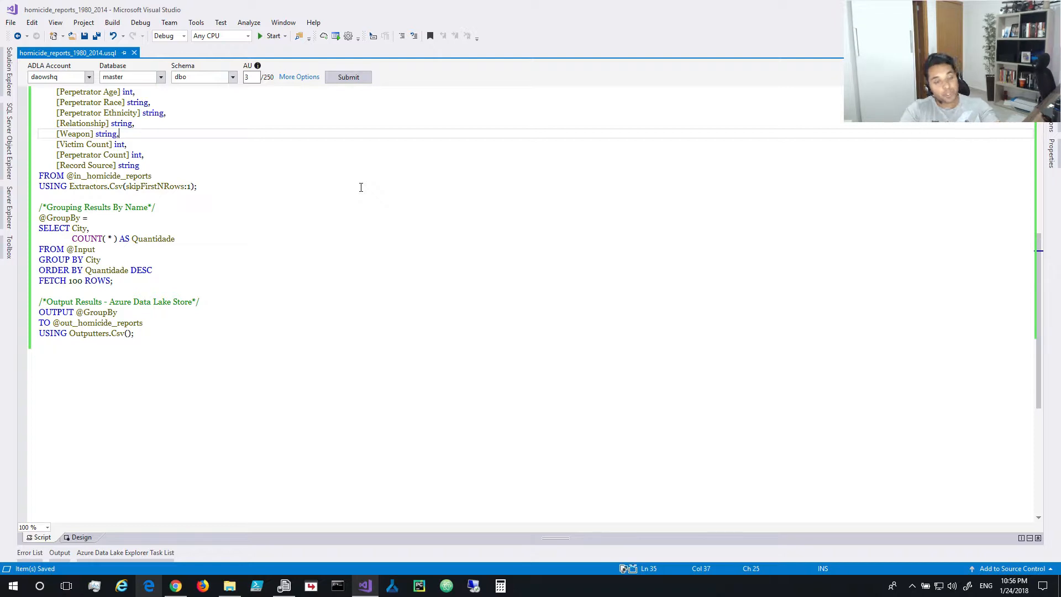
pyautogui.scroll(10, 343, 252)
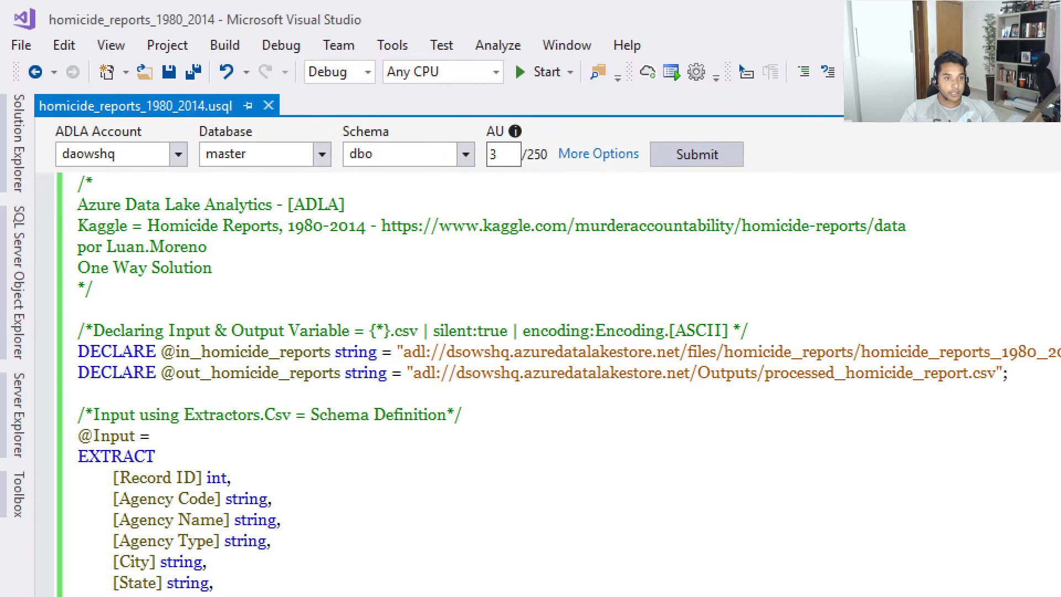
pyautogui.moveTo(27, 117)
pyautogui.mouseDown()
pyautogui.moveTo(139, 141)
pyautogui.moveTo(823, 186)
pyautogui.mouseUp()
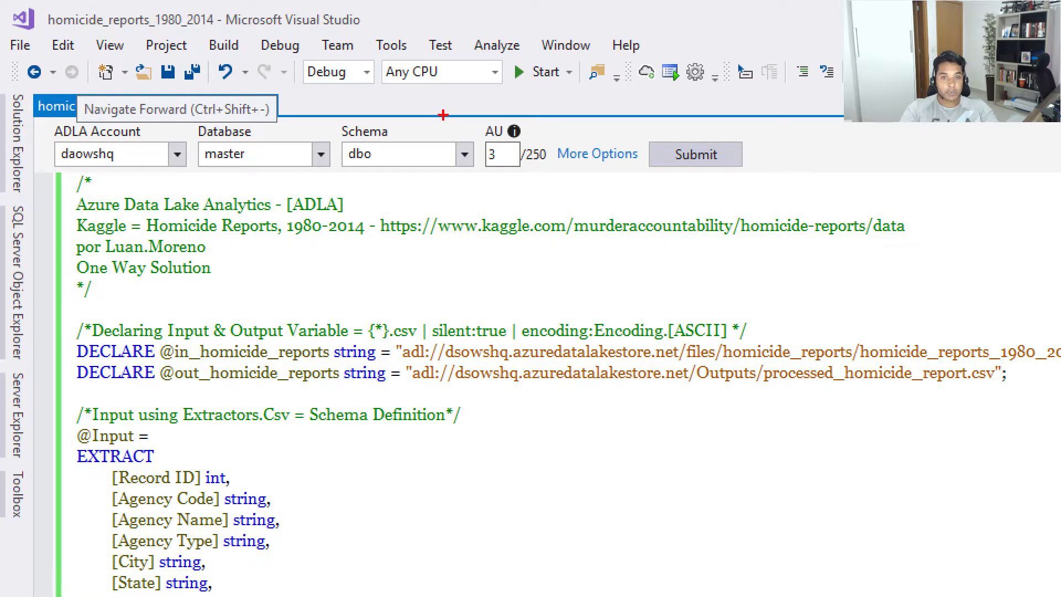
pyautogui.moveTo(456, 111); pyautogui.dragTo(785, 187)
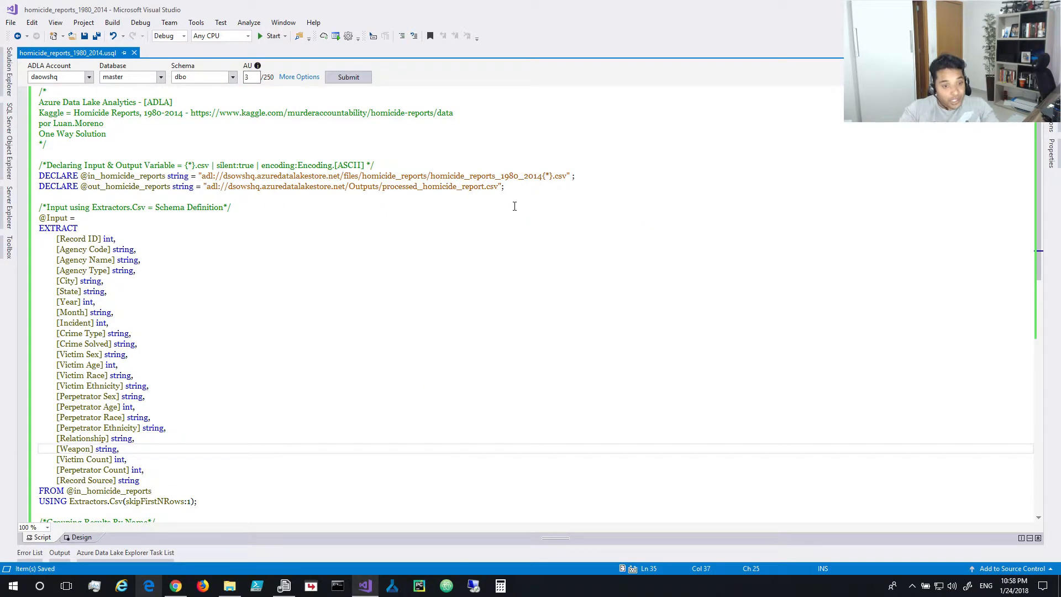
pyautogui.click(358, 83)
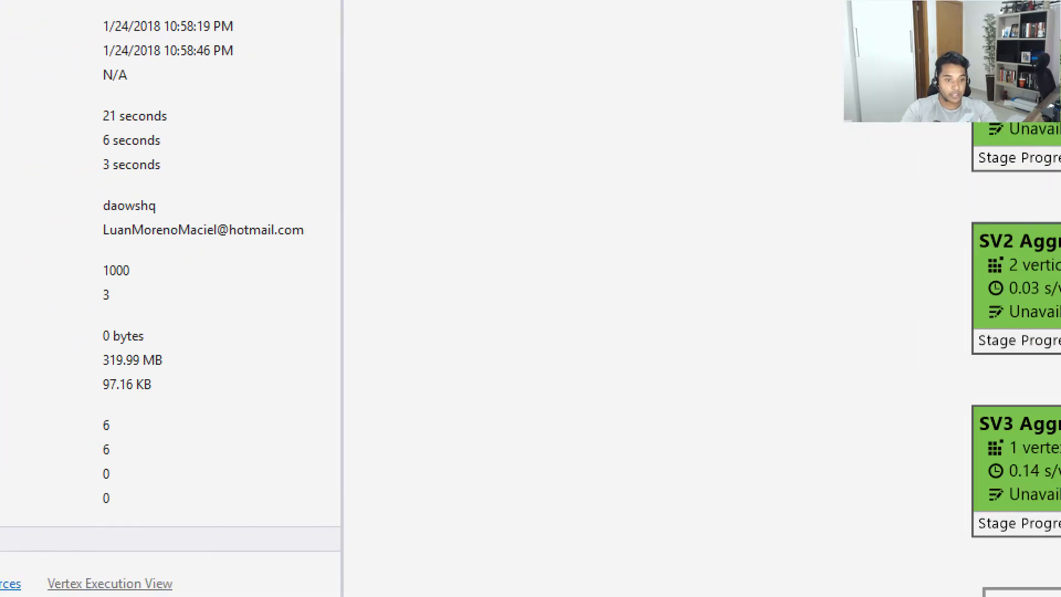
# Examine the job graph from the homicide_reports input through the SV1 Extract Partition, SV2 Aggregate and SV3 Aggregate stages.
pyautogui.moveTo(37, 344)
pyautogui.mouseDown()
pyautogui.moveTo(340, 362)
pyautogui.moveTo(363, 385)
pyautogui.mouseUp()
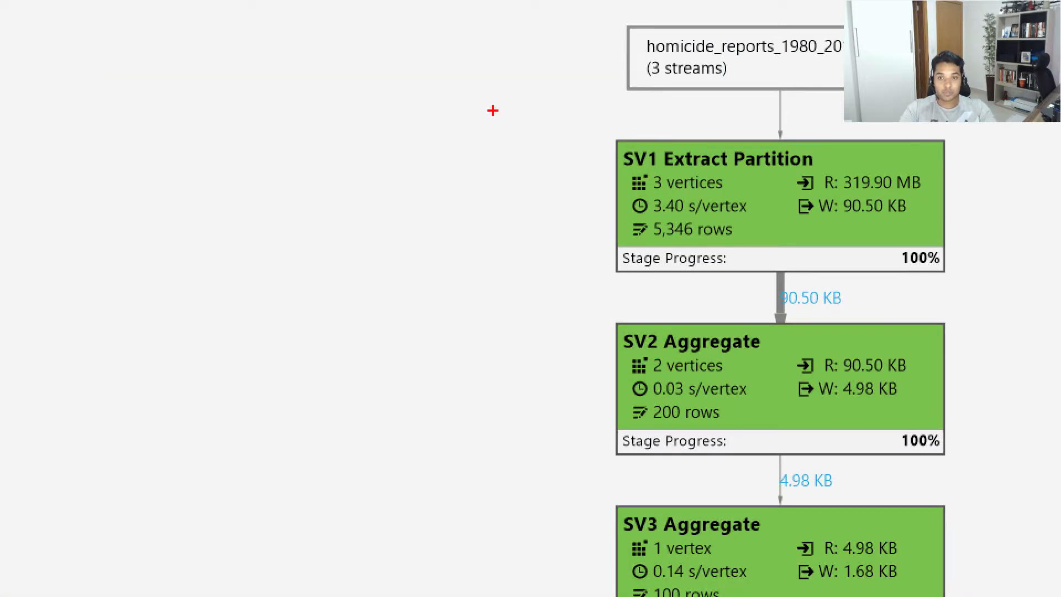
pyautogui.moveTo(472, 86); pyautogui.dragTo(557, 69)
pyautogui.moveTo(405, 195); pyautogui.dragTo(580, 196)
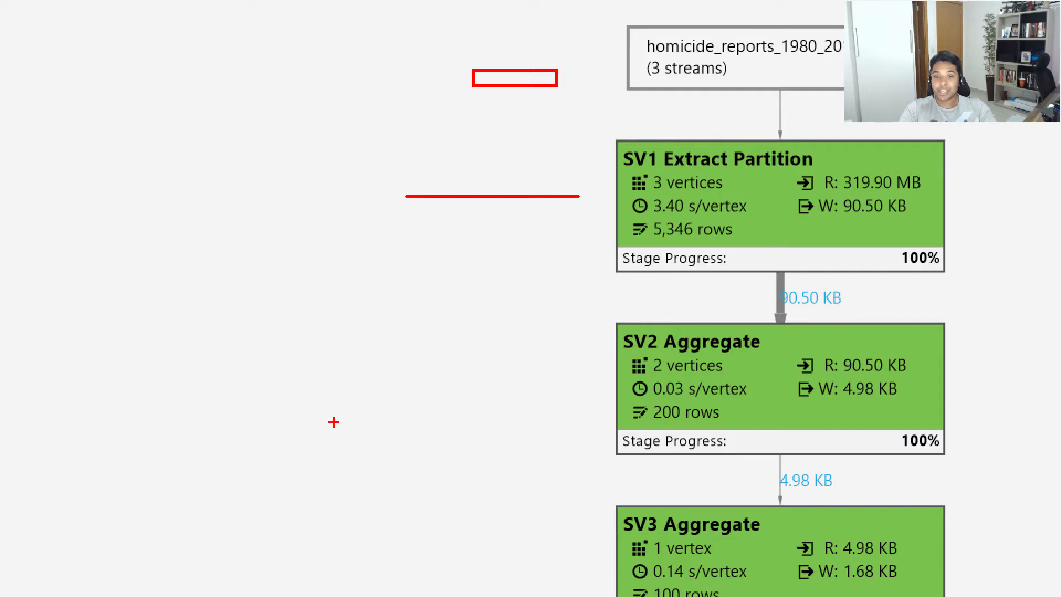
pyautogui.moveTo(335, 403); pyautogui.dragTo(605, 406)
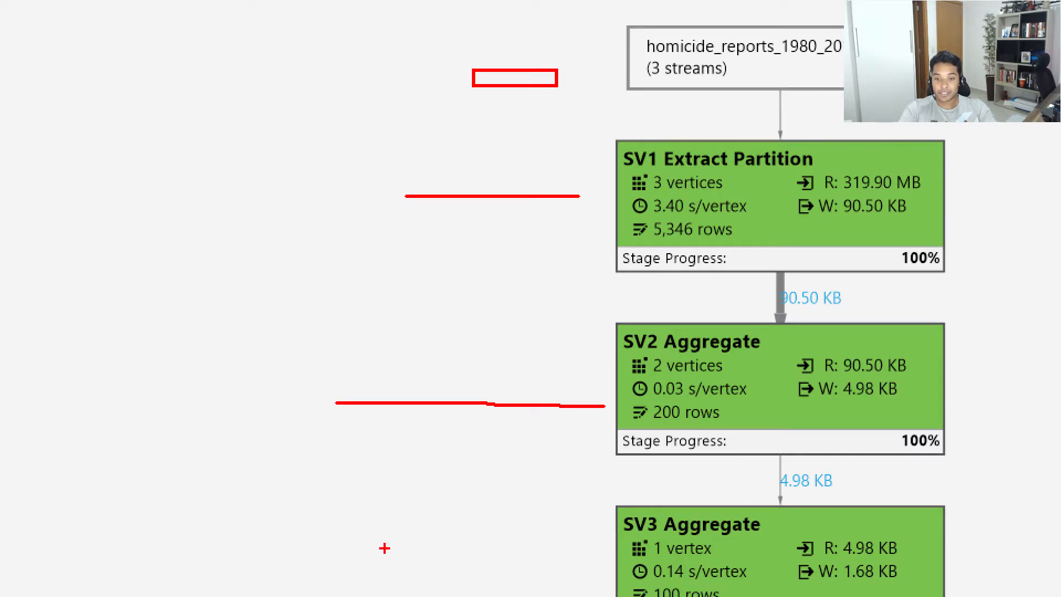
pyautogui.moveTo(383, 550); pyautogui.dragTo(549, 549)
pyautogui.press('Escape')
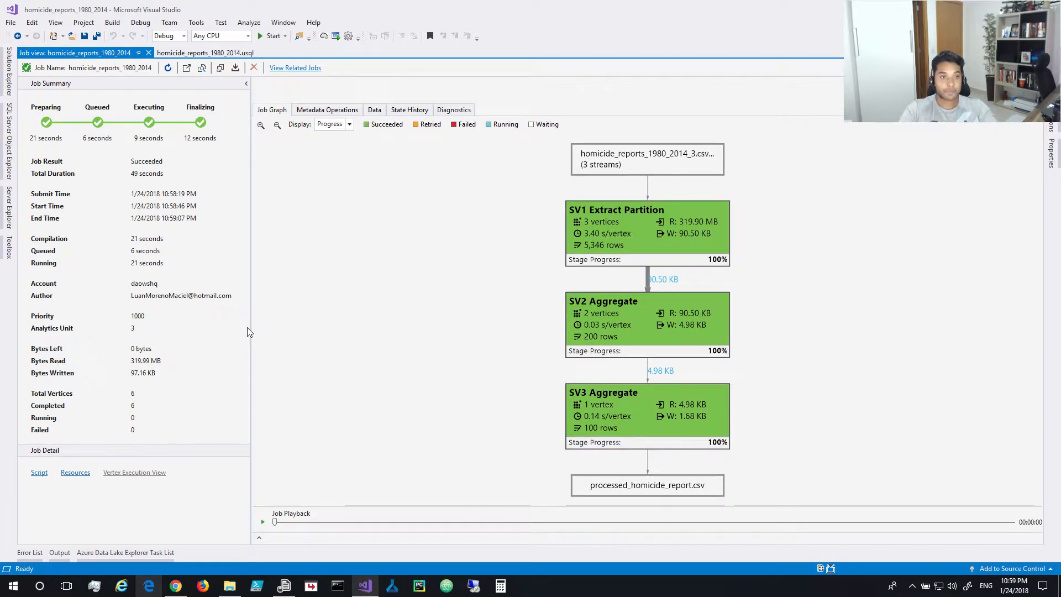
# Examine the job summary's result, total duration, phase timings, priority, analytics units and total vertices.
pyautogui.hotkey('ctrl', '1')
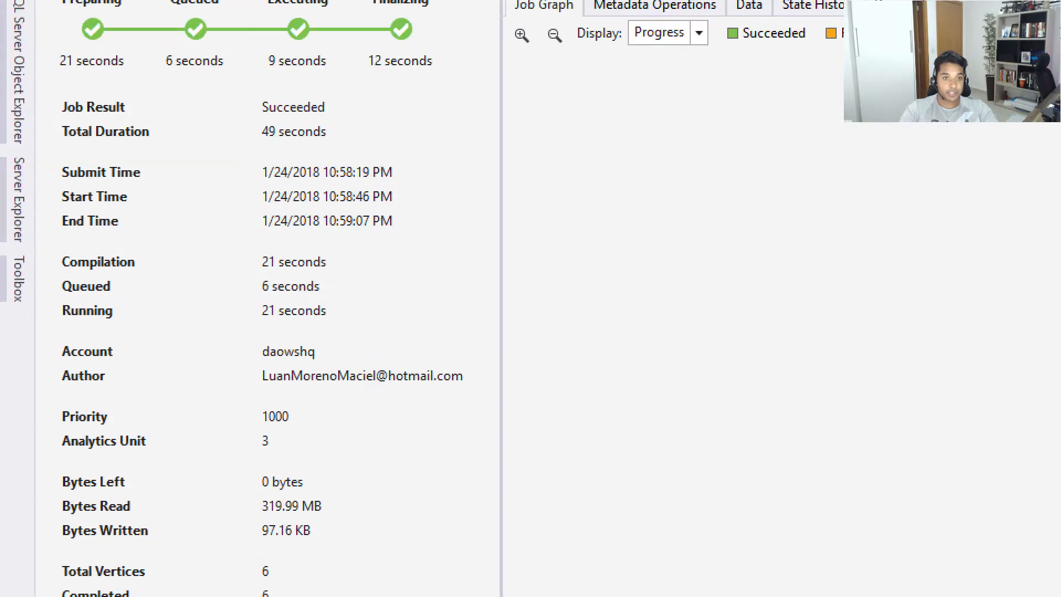
pyautogui.click(95, 161)
pyautogui.moveTo(44, 85); pyautogui.dragTo(379, 154)
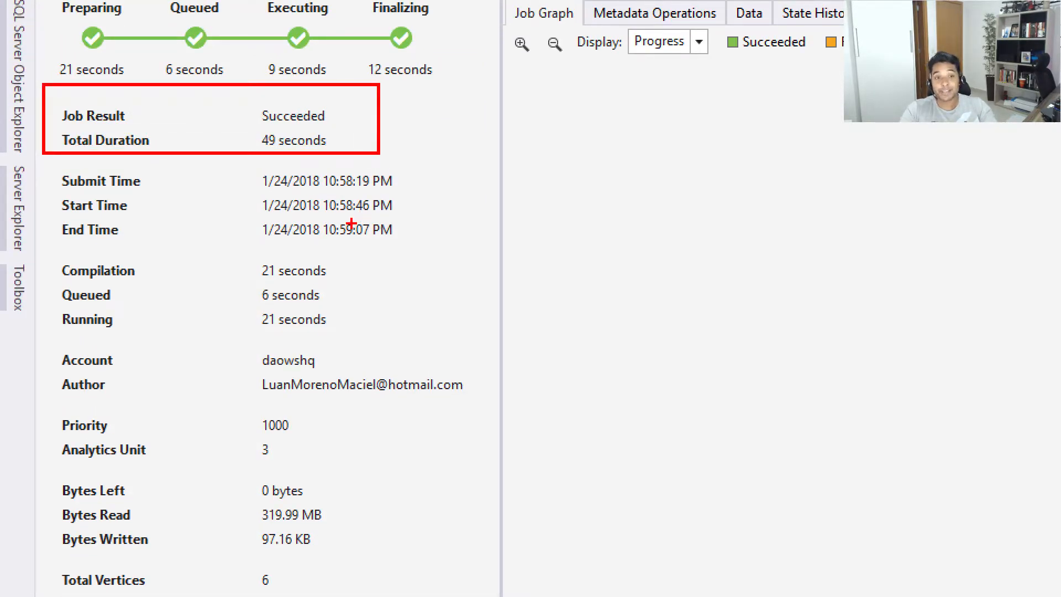
pyautogui.moveTo(339, 260)
pyautogui.mouseDown()
pyautogui.moveTo(355, 260)
pyautogui.moveTo(369, 316)
pyautogui.mouseUp()
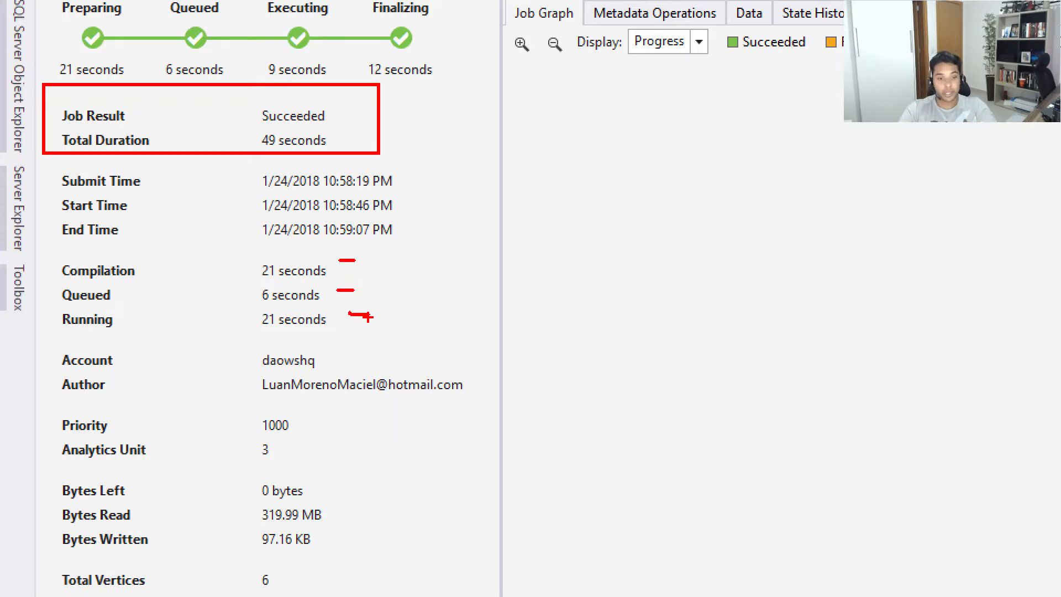
pyautogui.moveTo(44, 398); pyautogui.dragTo(356, 468)
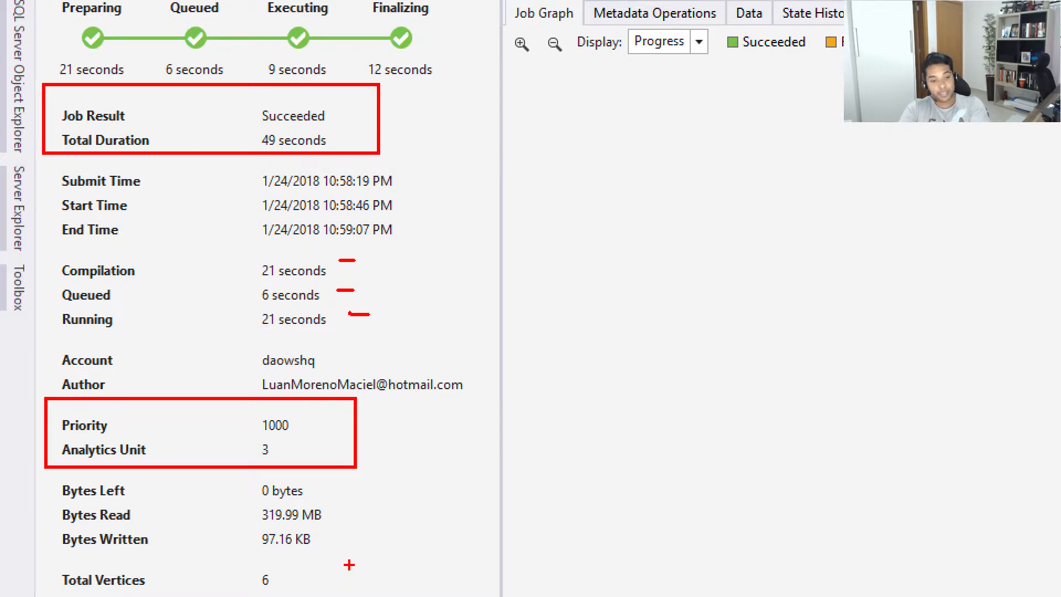
pyautogui.moveTo(299, 583); pyautogui.dragTo(368, 570)
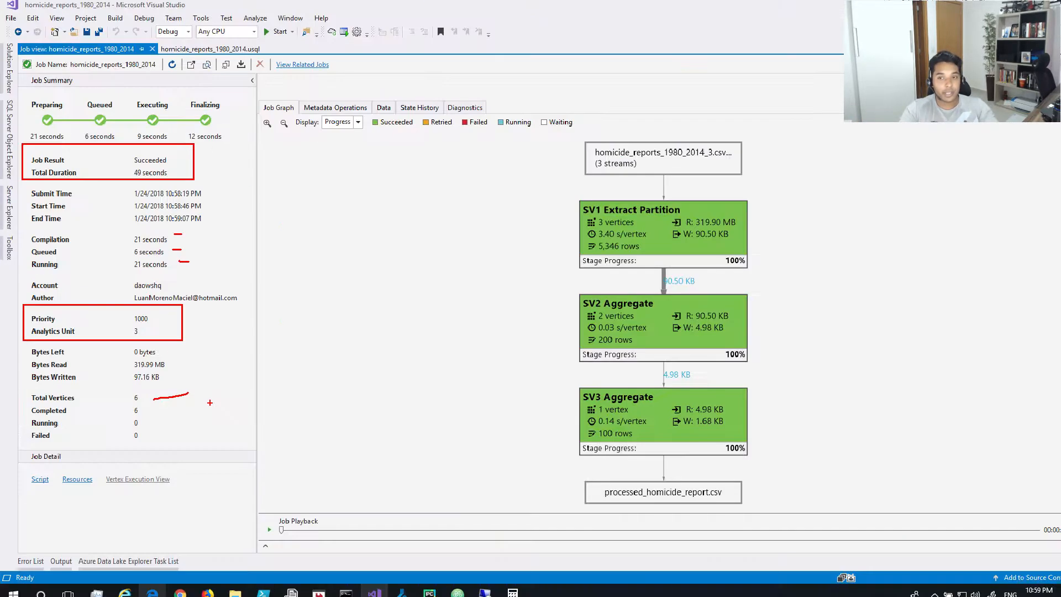
pyautogui.press('Escape')
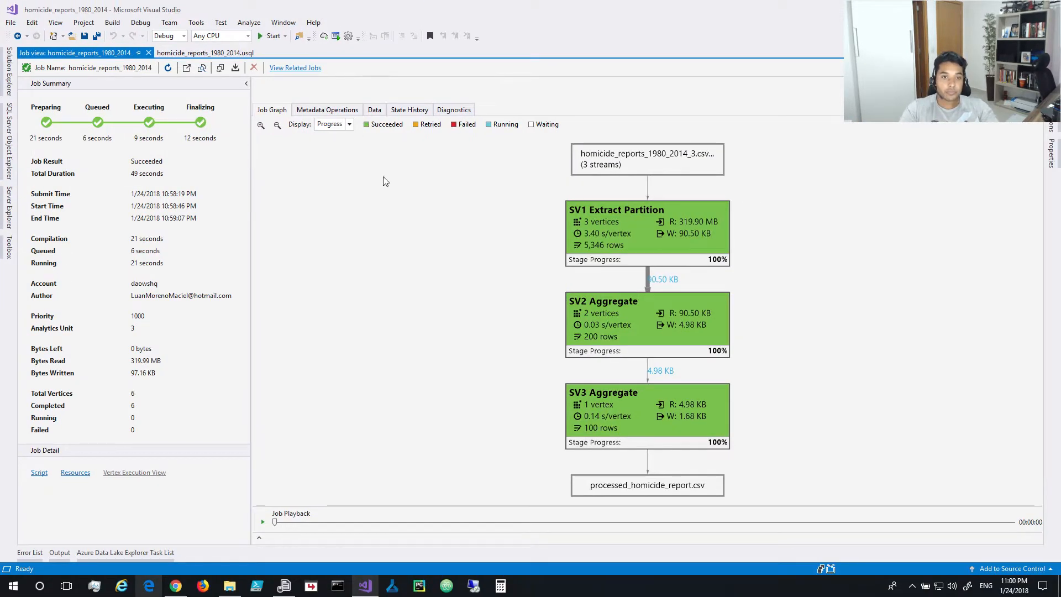
# Review the job's data inputs and outputs, checking the homicide_reports file set and the processed_homicide_report.csv path.
pyautogui.click(374, 110)
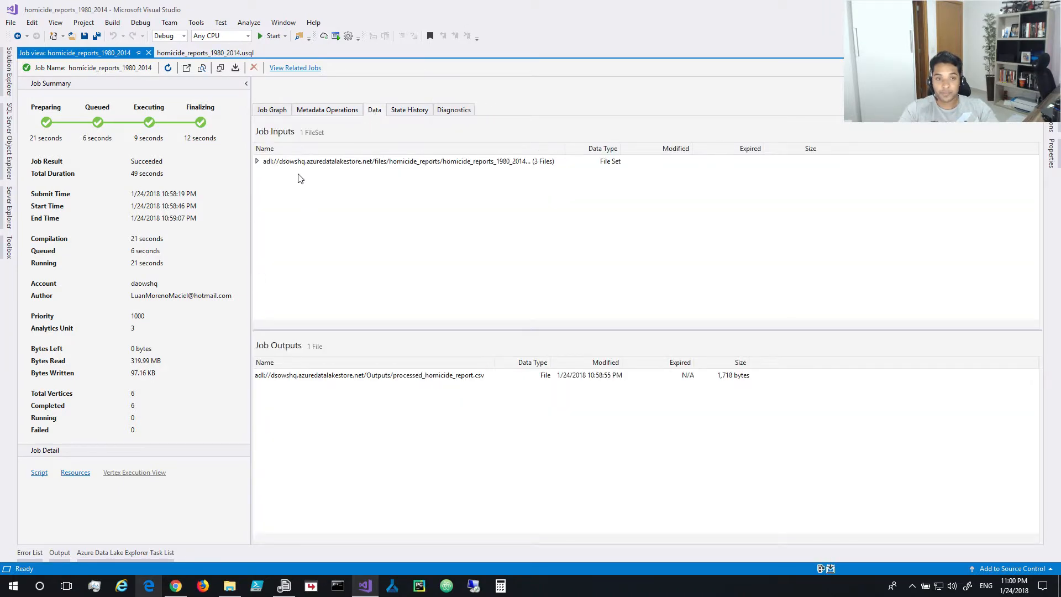
pyautogui.click(539, 162)
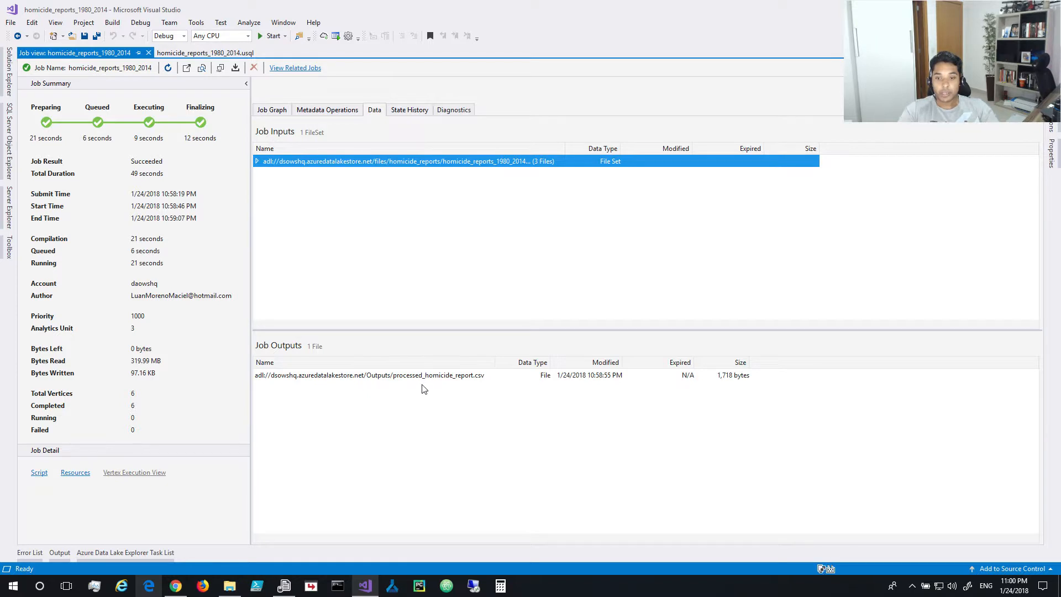
pyautogui.click(722, 378)
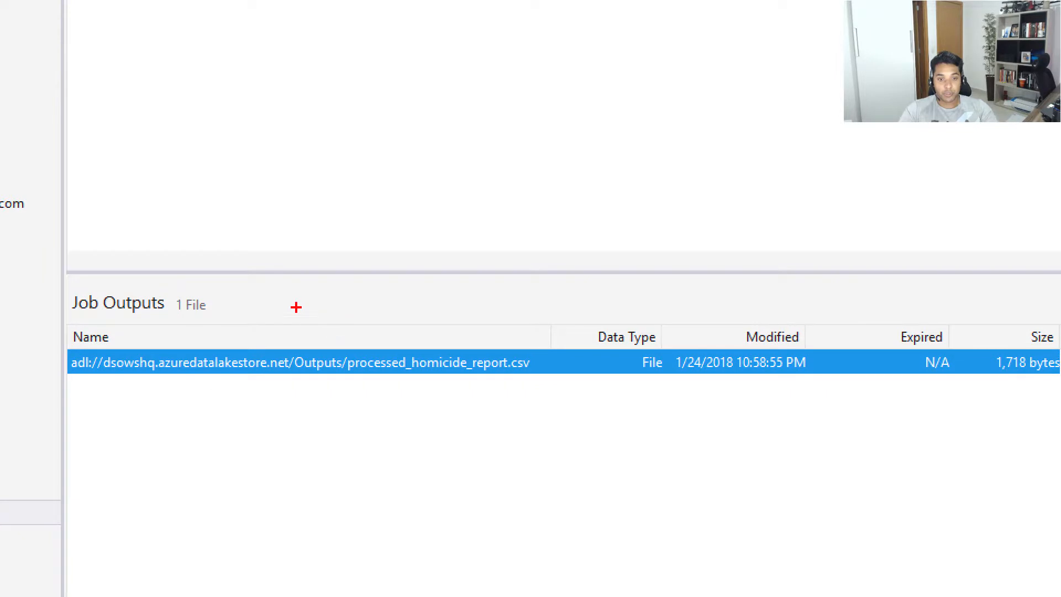
pyautogui.moveTo(367, 348); pyautogui.dragTo(548, 409)
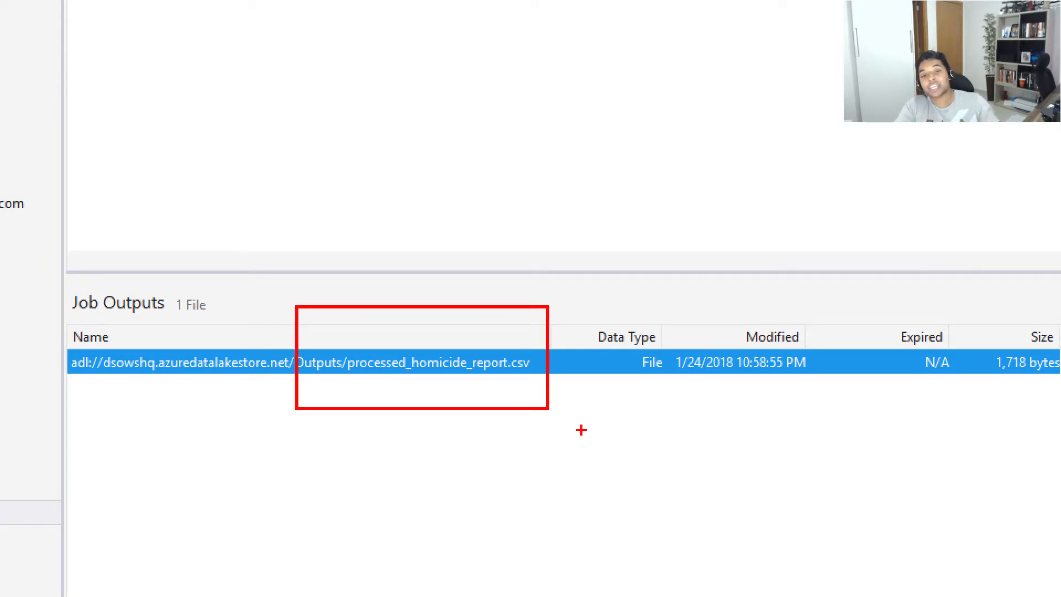
pyautogui.press('Escape')
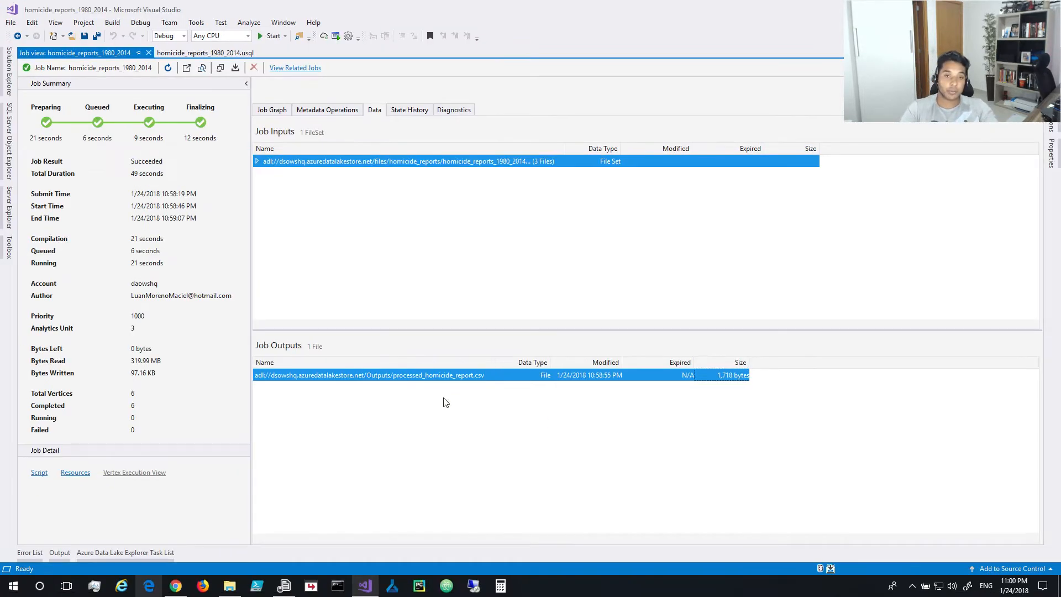
# Review the job's state history, including the Queued.Scheduling entry, and its diagnostics.
pyautogui.click(407, 111)
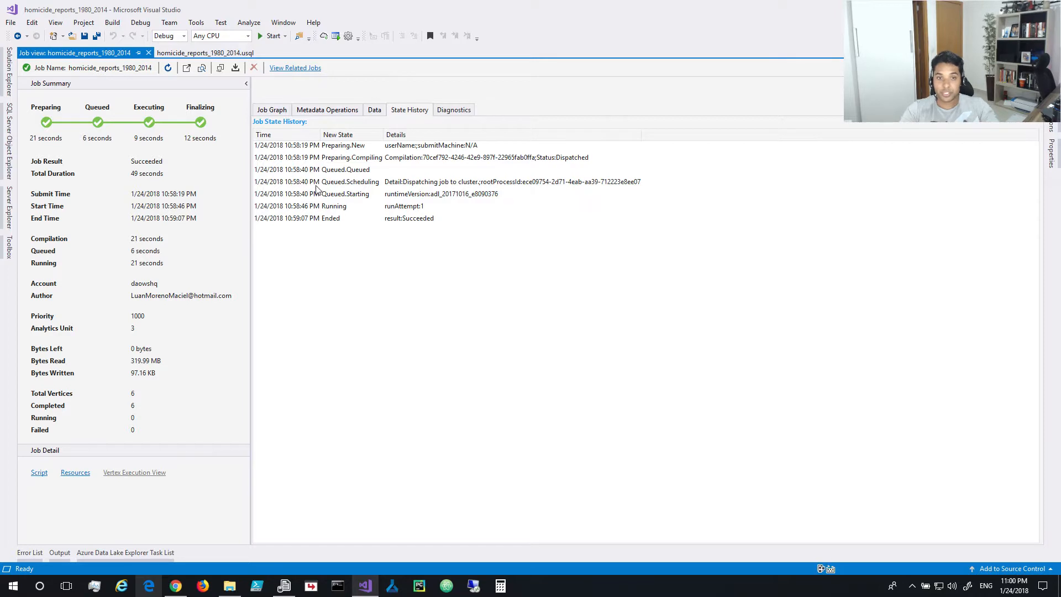
pyautogui.click(386, 187)
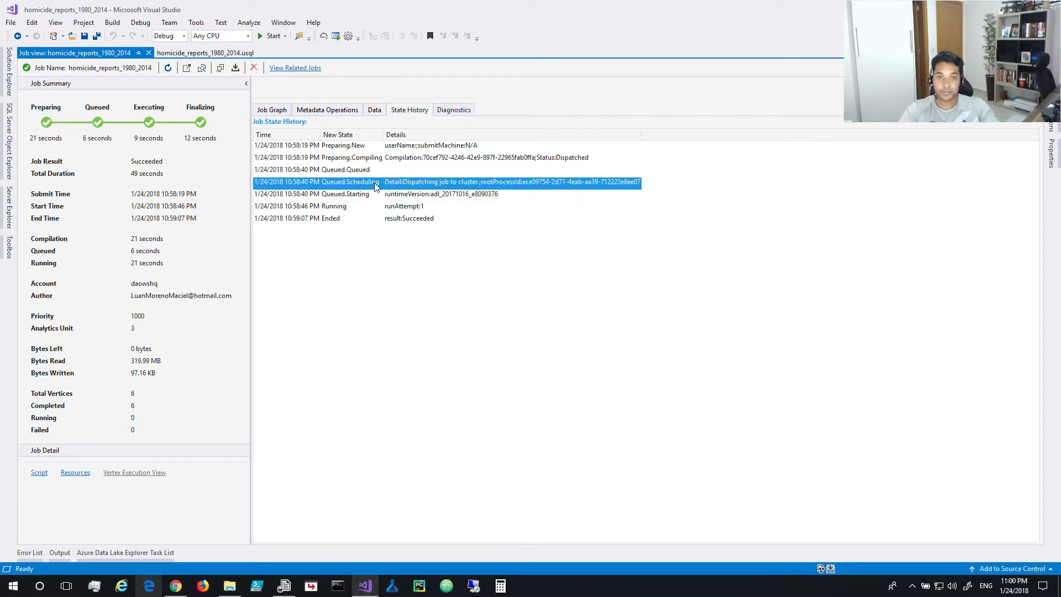
pyautogui.click(454, 114)
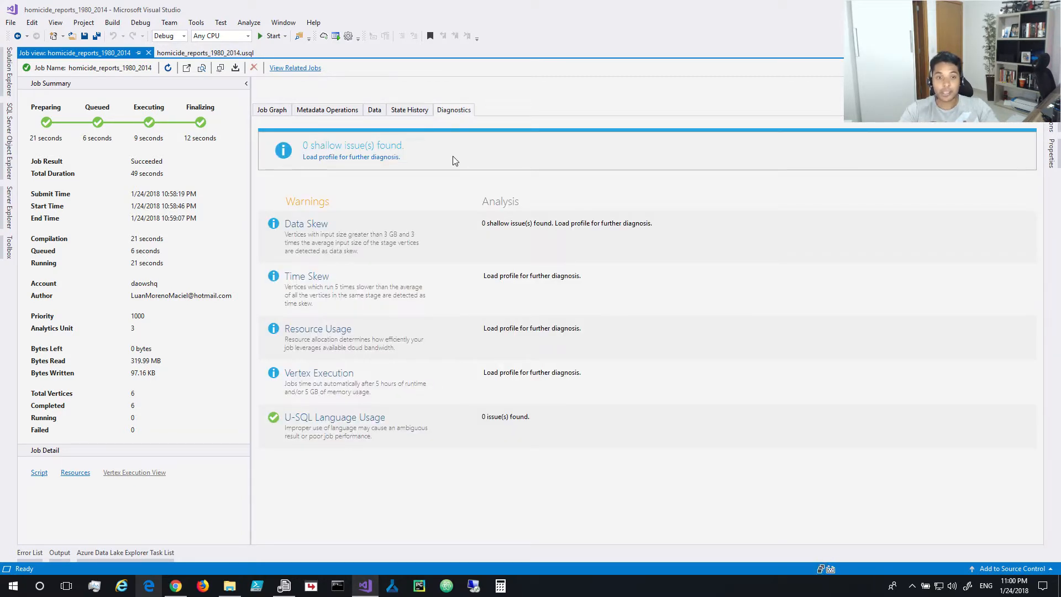
# Open the job's resources list and return to the job view.
pyautogui.click(81, 474)
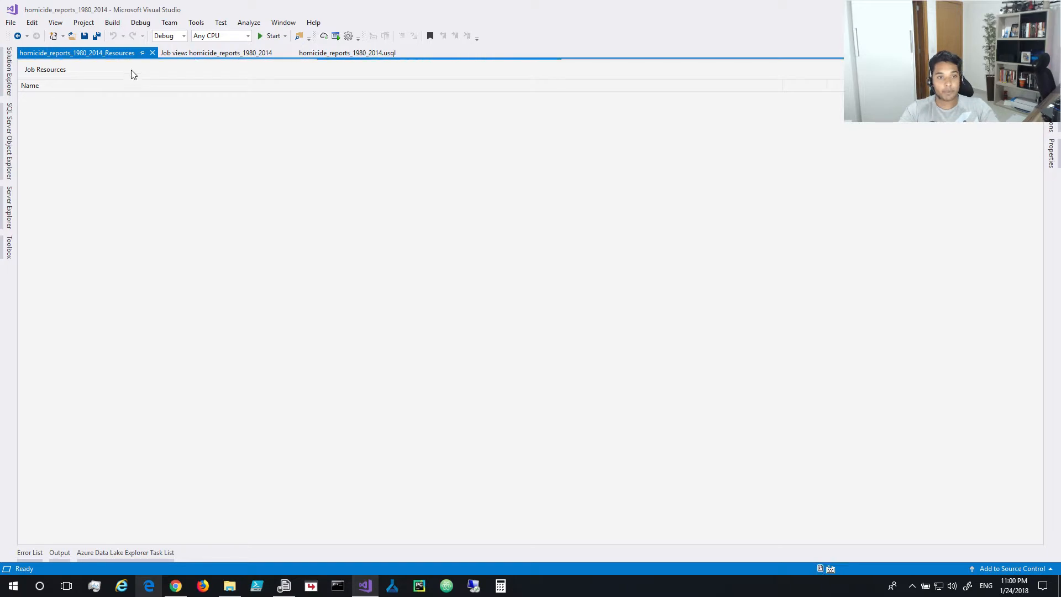
pyautogui.click(178, 56)
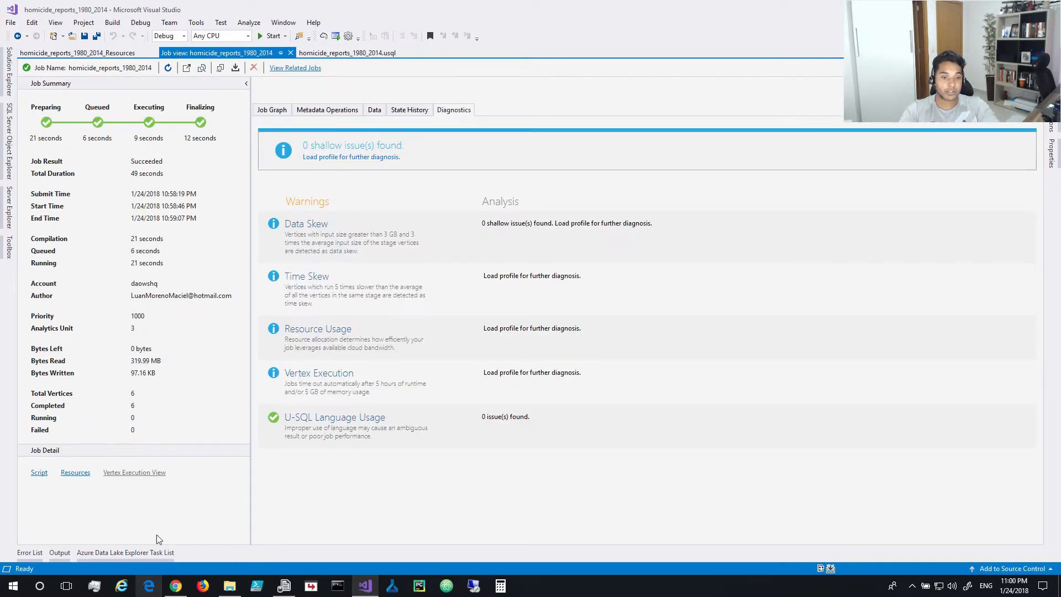
pyautogui.click(82, 474)
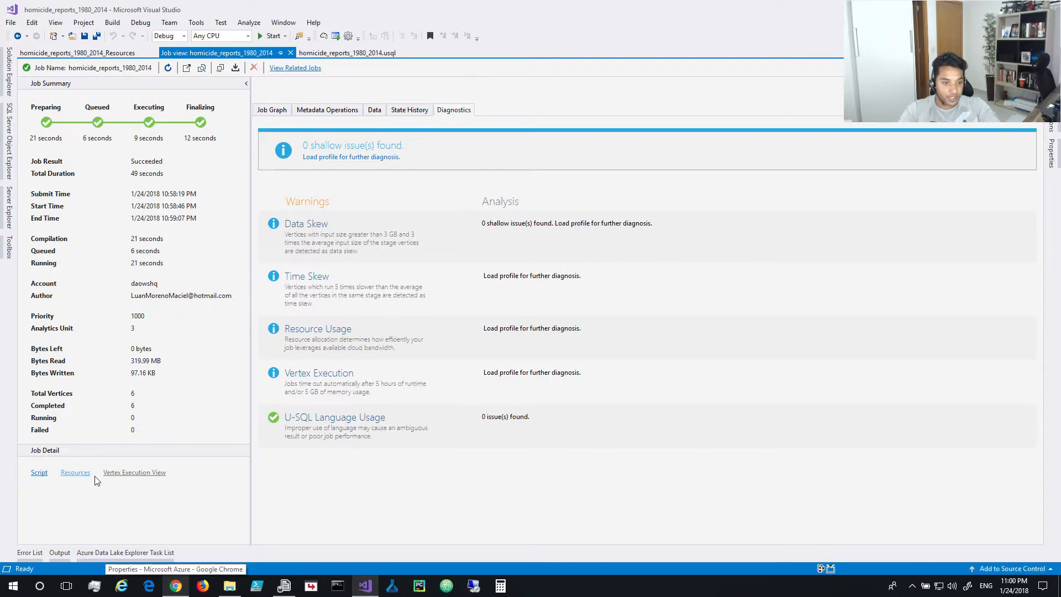
# Load the job's vertex execution profile and view the AU usage chart for its resource usage.
pyautogui.click(124, 474)
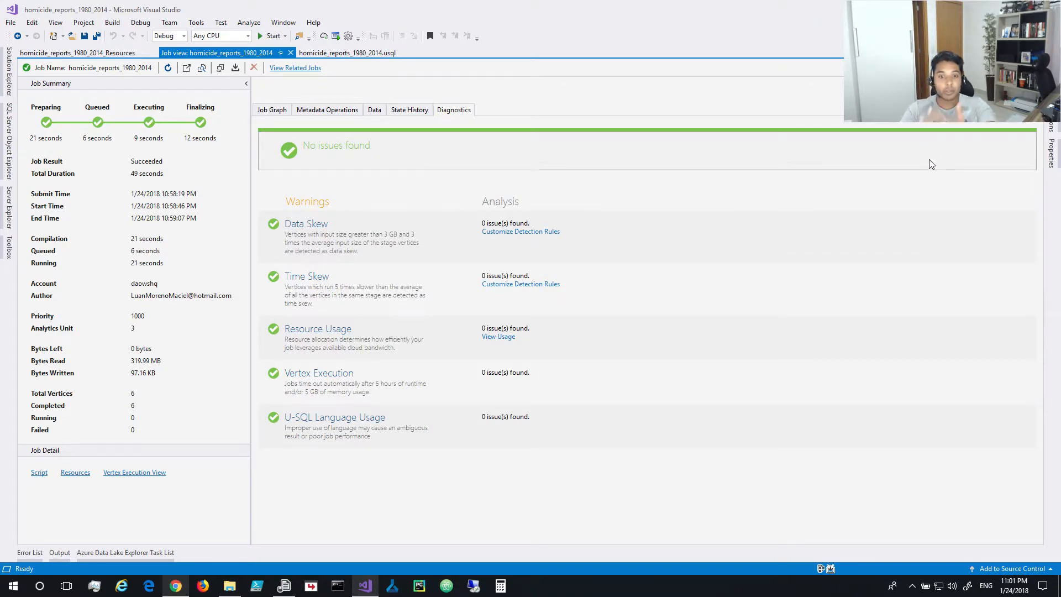
pyautogui.click(503, 342)
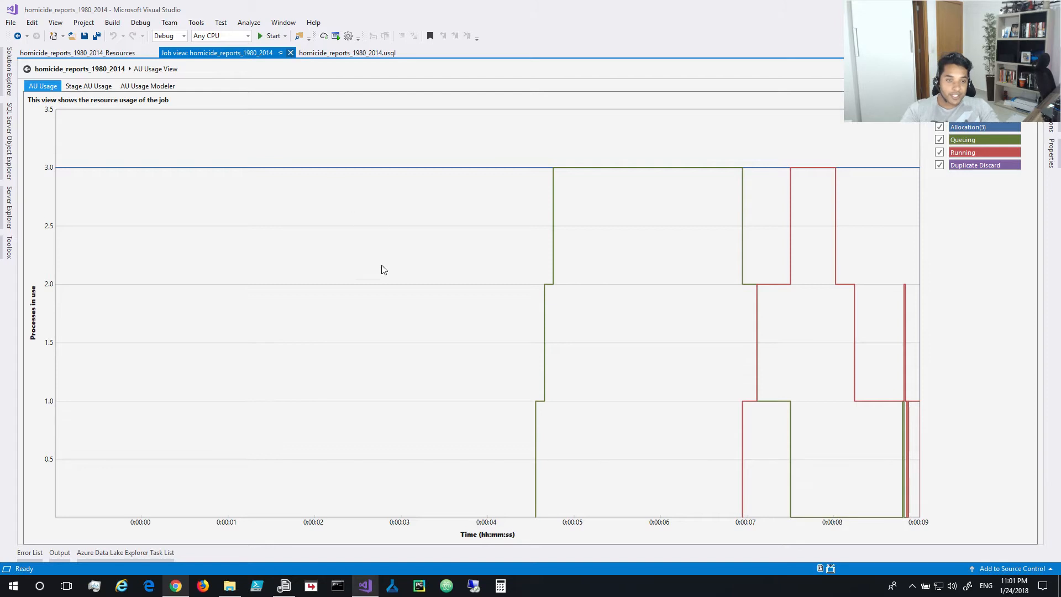
# Close the job view and resources documents, and open the Outputs folder of the dsowshq storage account.
pyautogui.hotkey('ctrl', 'F4')
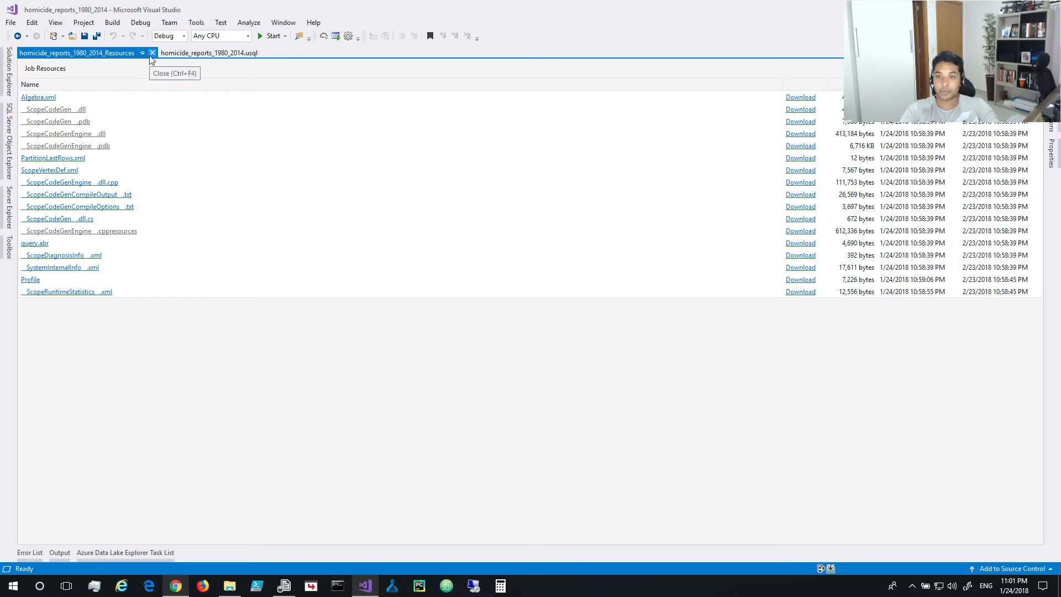
pyautogui.click(152, 53)
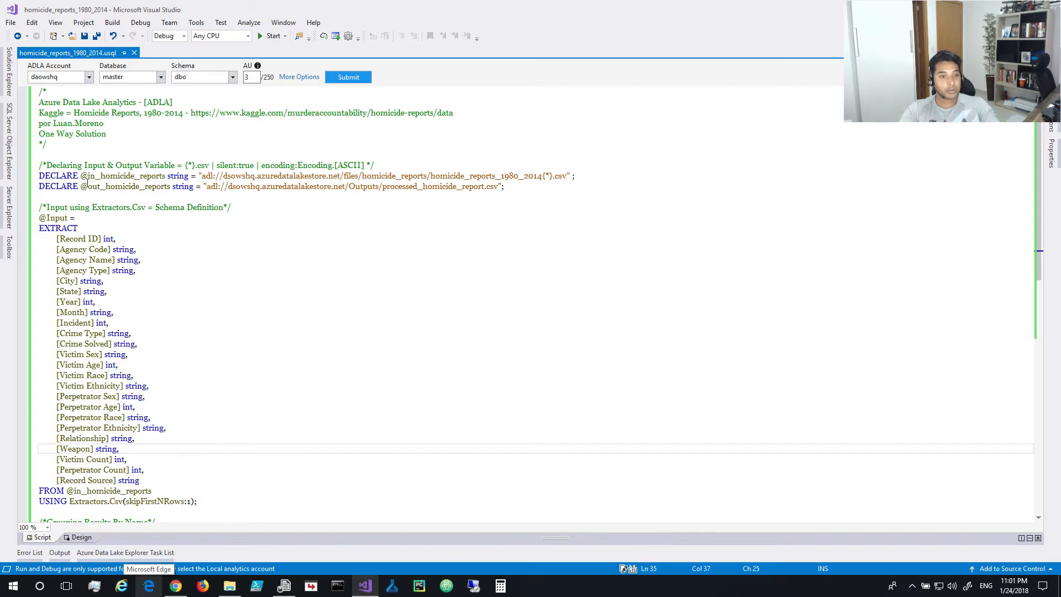
pyautogui.click(8, 107)
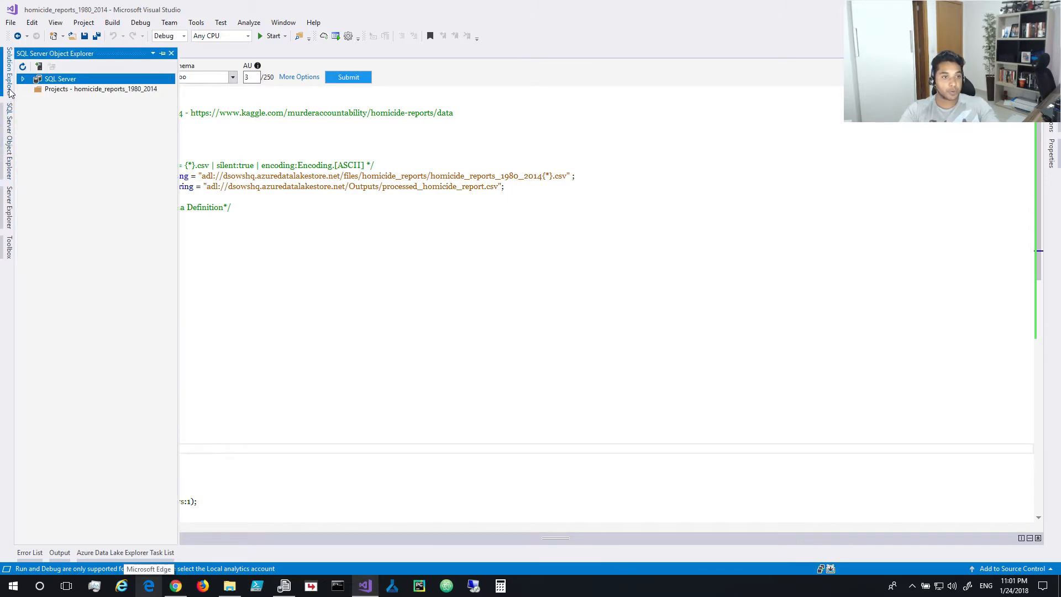
pyautogui.click(8, 207)
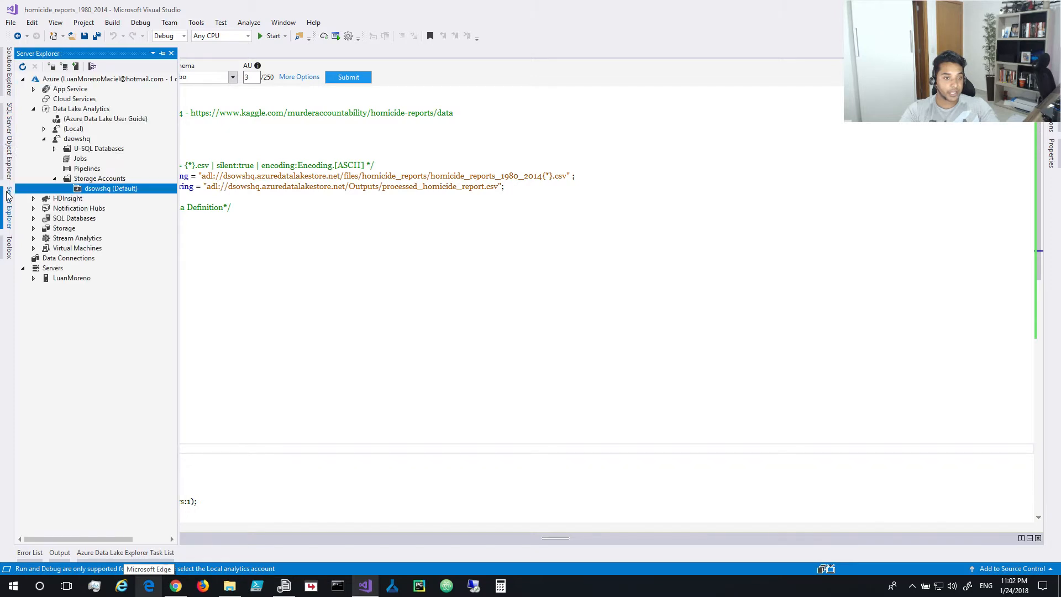
pyautogui.doubleClick(85, 190)
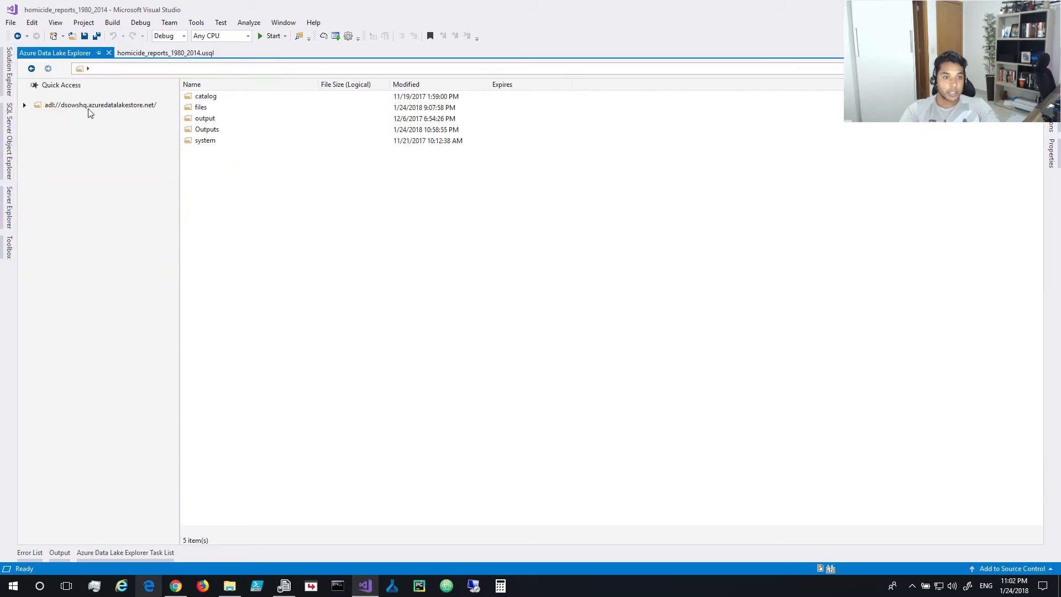
pyautogui.doubleClick(210, 131)
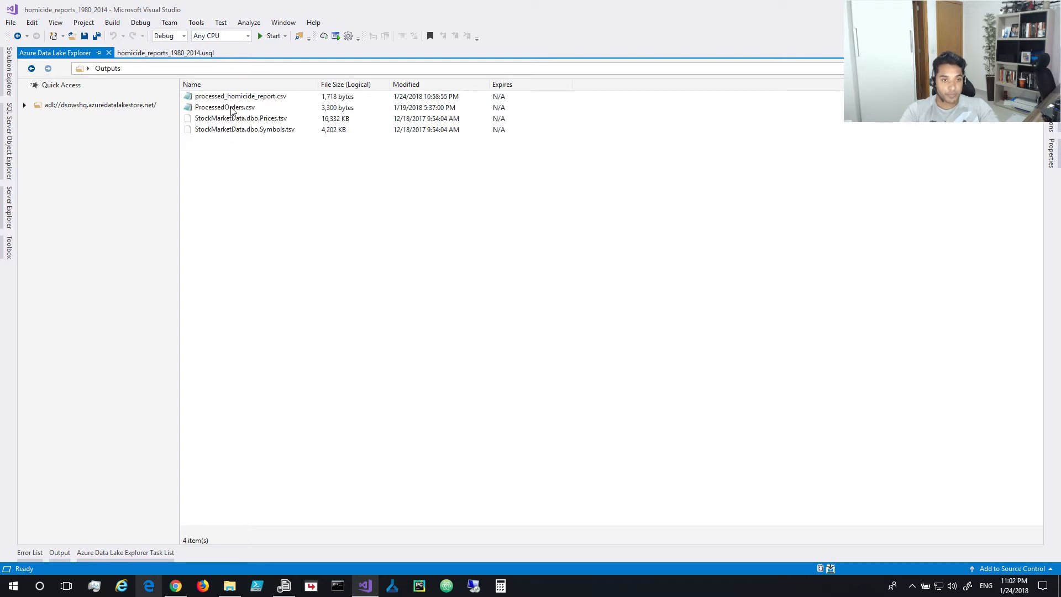
# Preview processed_homicide_report.csv and examine the record counts for the first cities.
pyautogui.click(232, 98)
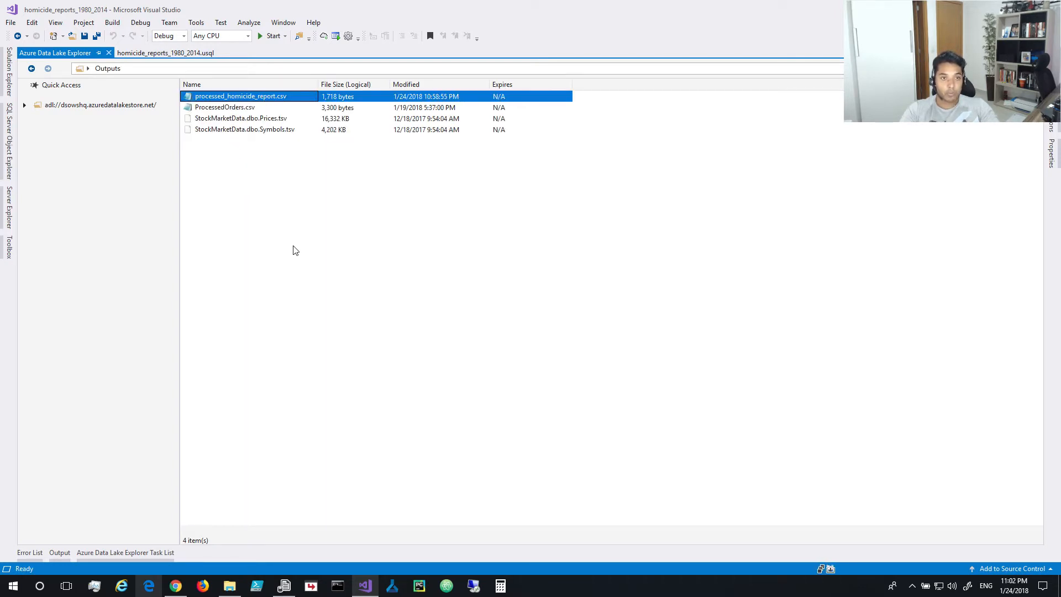
pyautogui.doubleClick(255, 98)
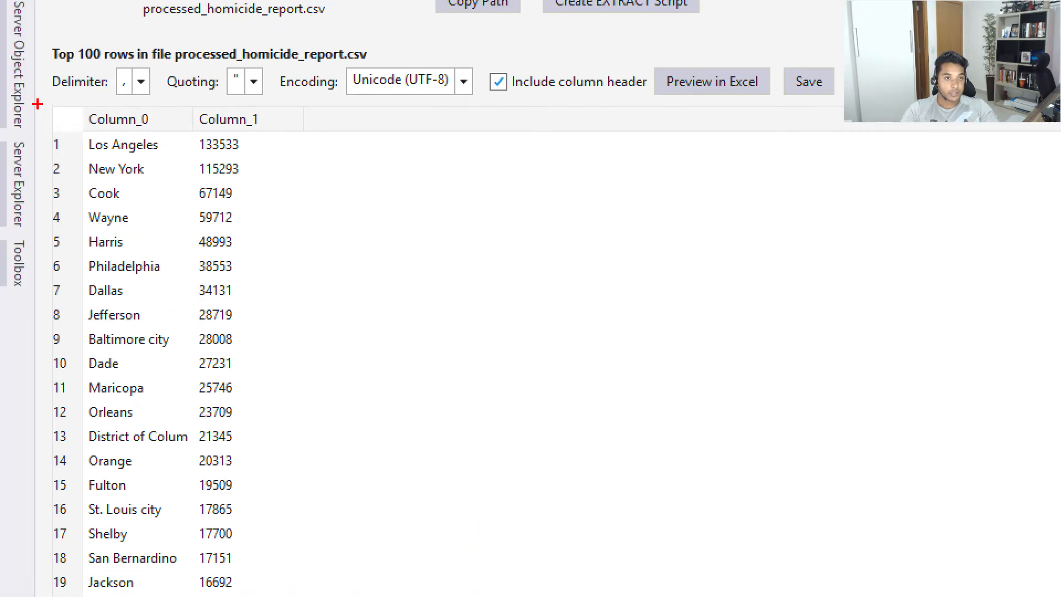
pyautogui.moveTo(38, 101)
pyautogui.mouseDown()
pyautogui.moveTo(147, 138)
pyautogui.moveTo(337, 260)
pyautogui.moveTo(337, 249)
pyautogui.mouseUp()
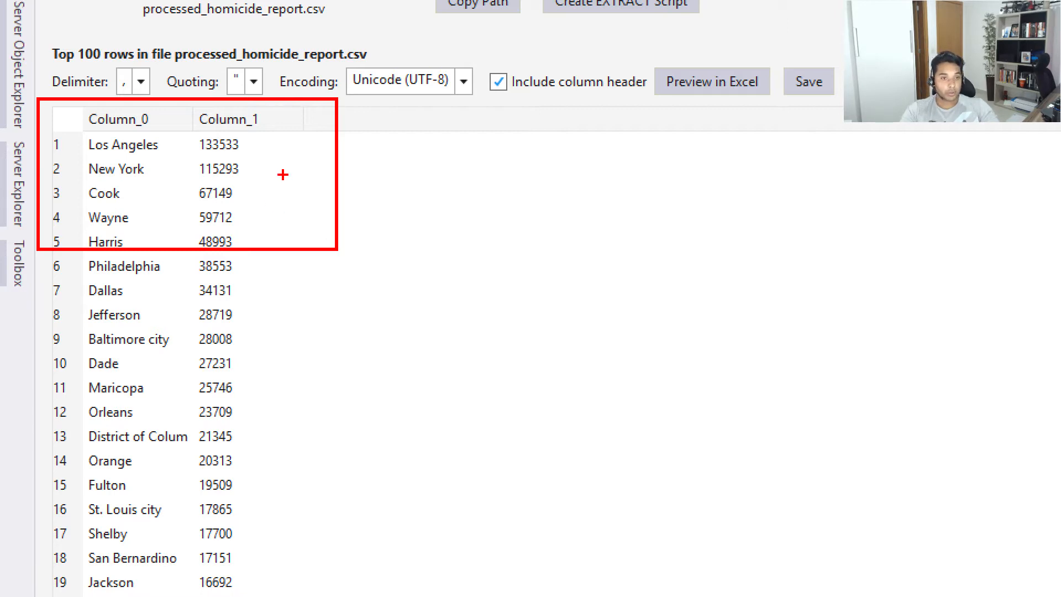
pyautogui.moveTo(281, 175); pyautogui.dragTo(358, 175)
pyautogui.moveTo(281, 206); pyautogui.dragTo(384, 209)
pyautogui.moveTo(318, 236); pyautogui.dragTo(398, 251)
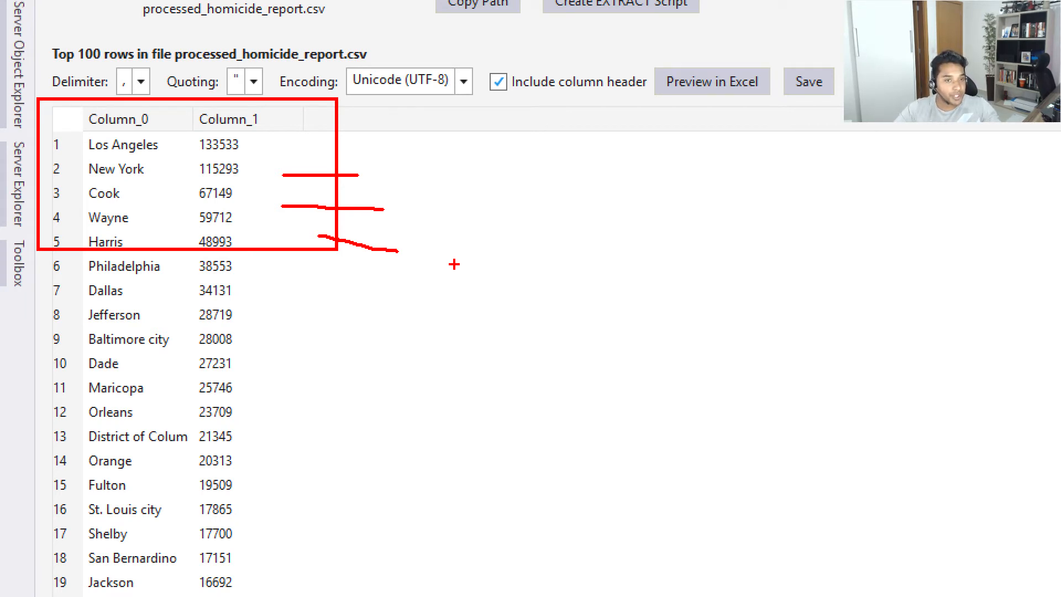
pyautogui.press('Escape')
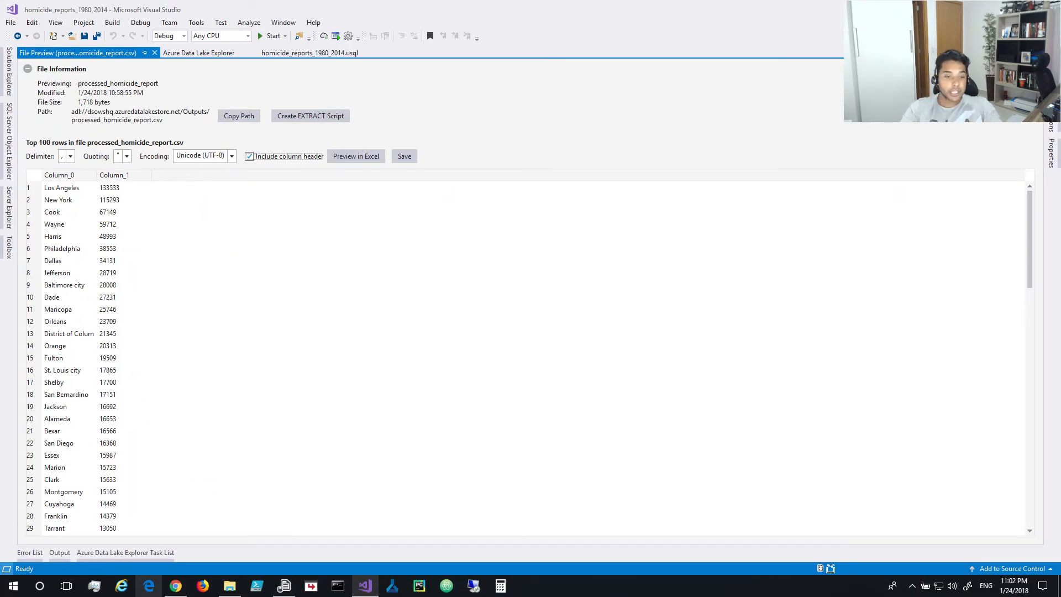
# Switch to Chrome, return to the Azure portal home, and revisit the Data Lake pricing pages and solution overview.
pyautogui.click(175, 586)
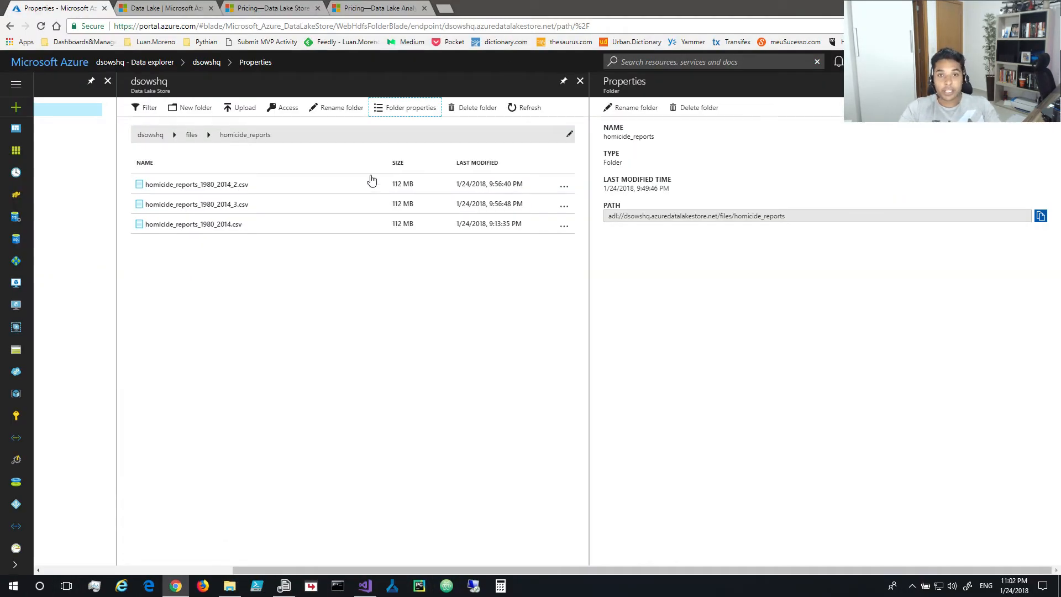
pyautogui.click(47, 66)
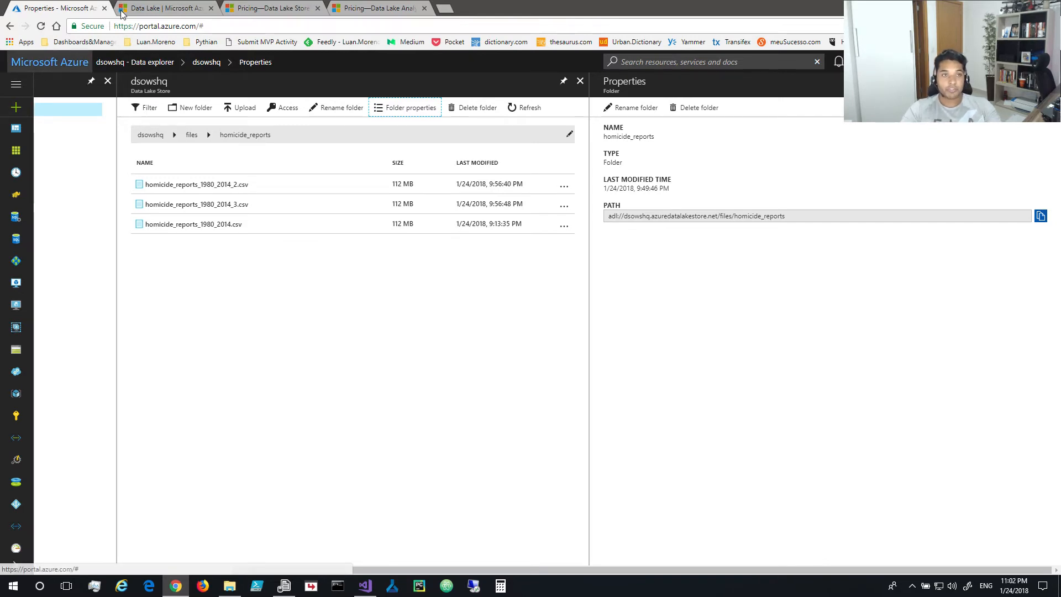
pyautogui.click(166, 8)
pyautogui.click(270, 7)
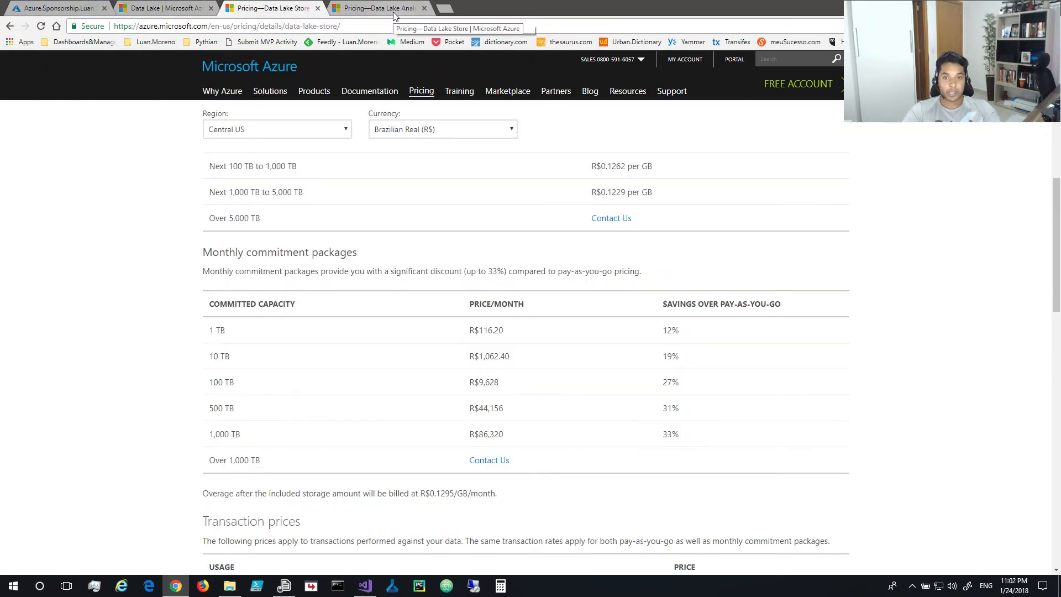
pyautogui.click(386, 15)
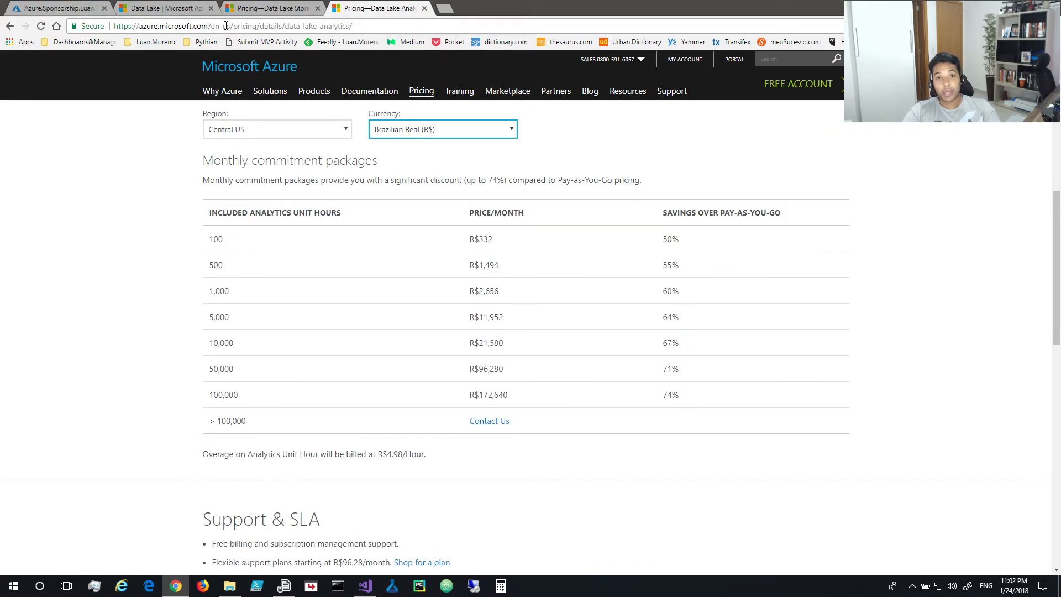
pyautogui.click(143, 12)
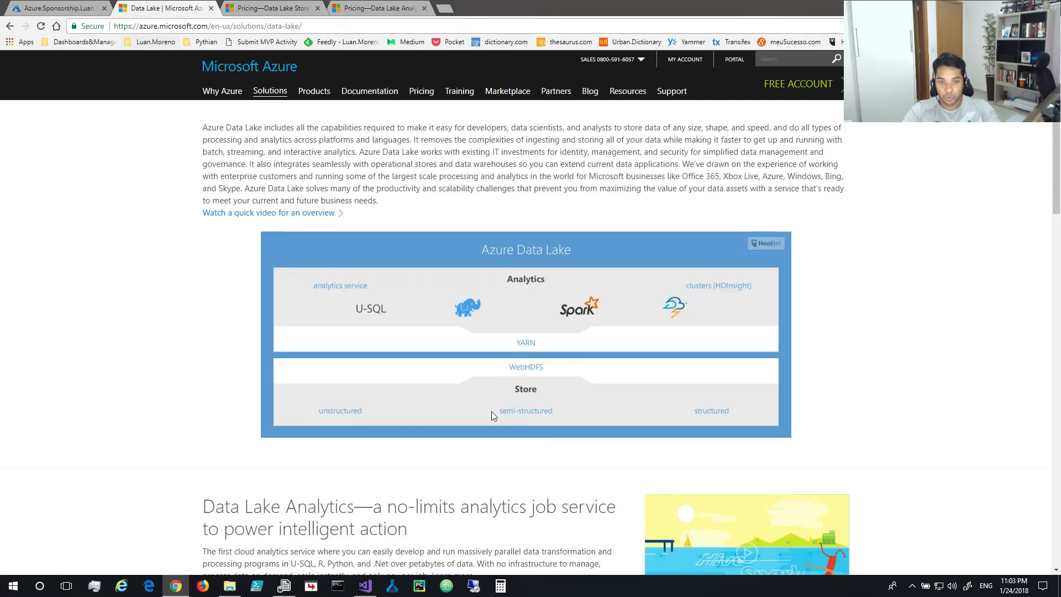
pyautogui.scroll(4, 492, 412)
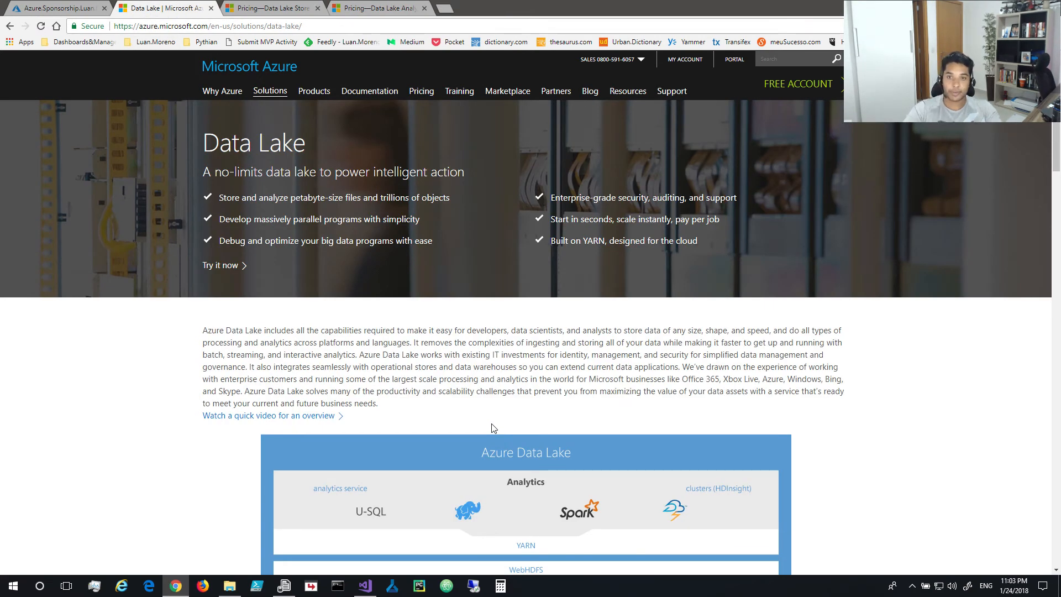